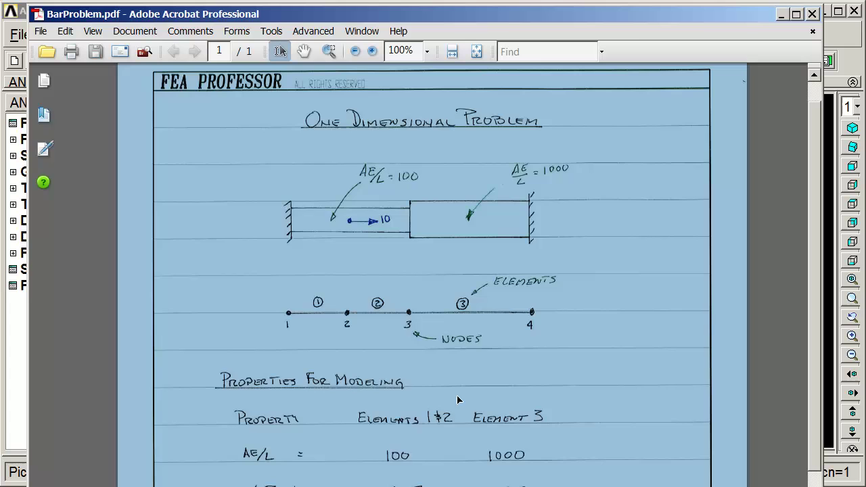
# Examine the bar diagram and the modeling properties of the elements in BarProblem.pdf, and return to ANSYS
pyautogui.scroll(-5, 796, 369)
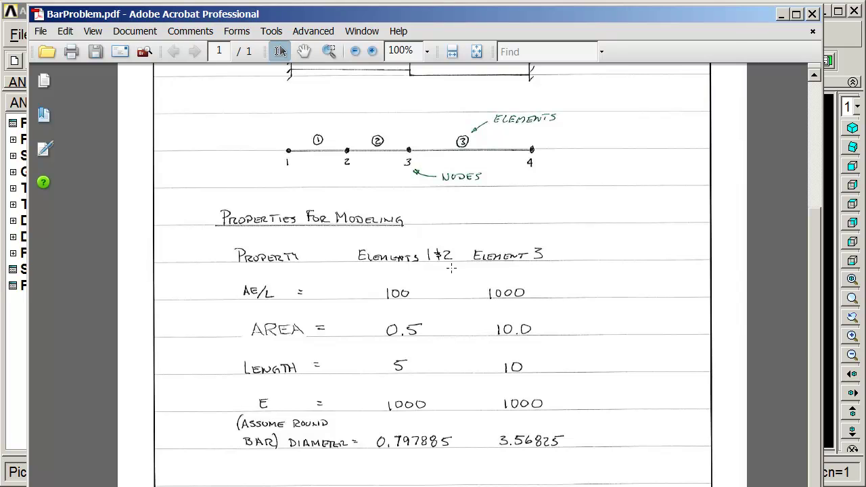
pyautogui.scroll(1, 383, 155)
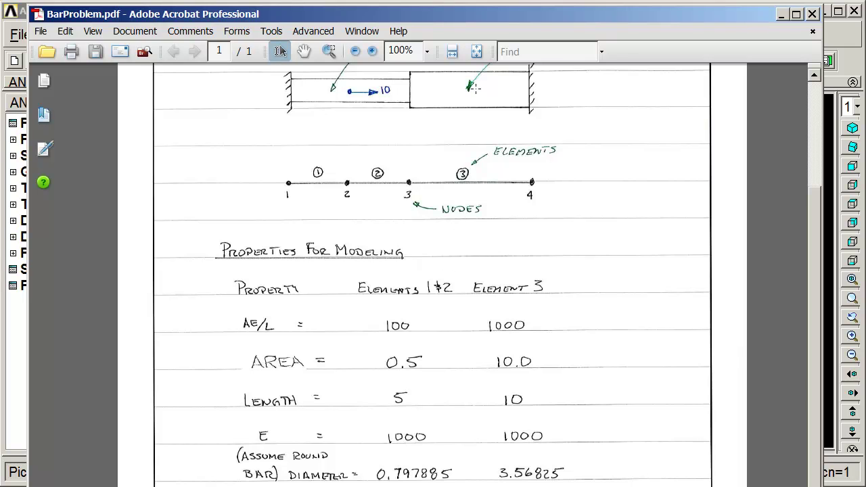
pyautogui.scroll(1, 475, 88)
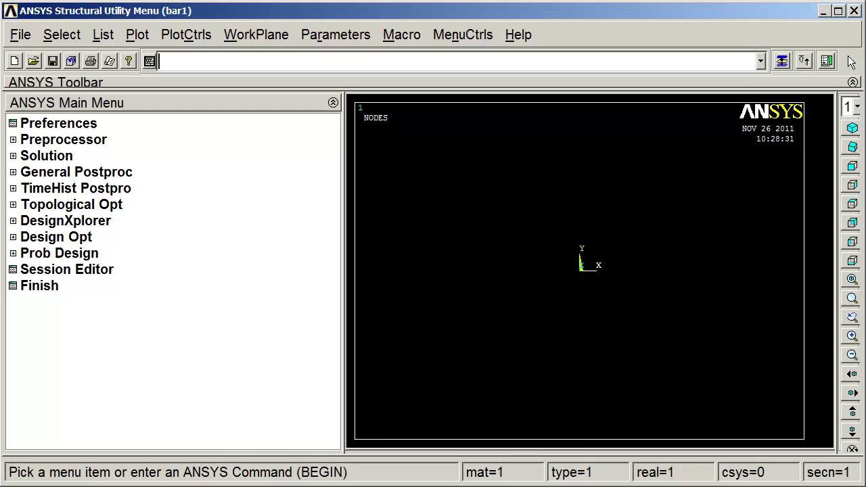
pyautogui.click(848, 58)
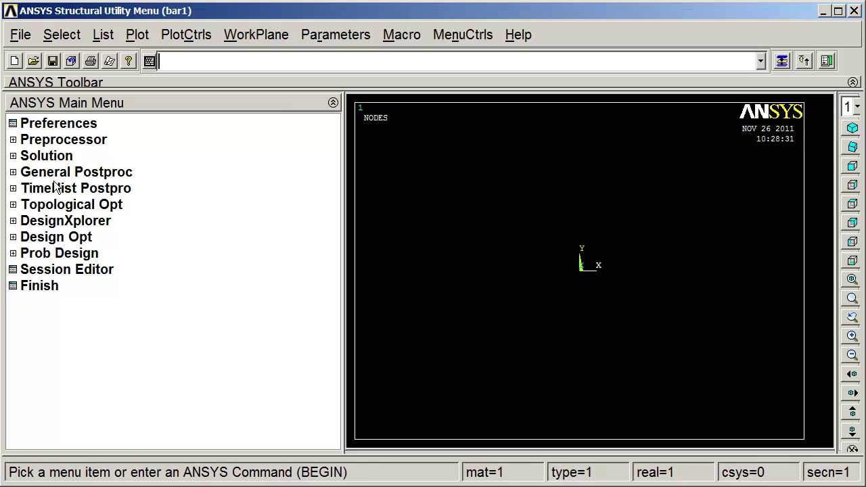
# Define element type 1 as the structural beam element 2 node 188
pyautogui.click(15, 139)
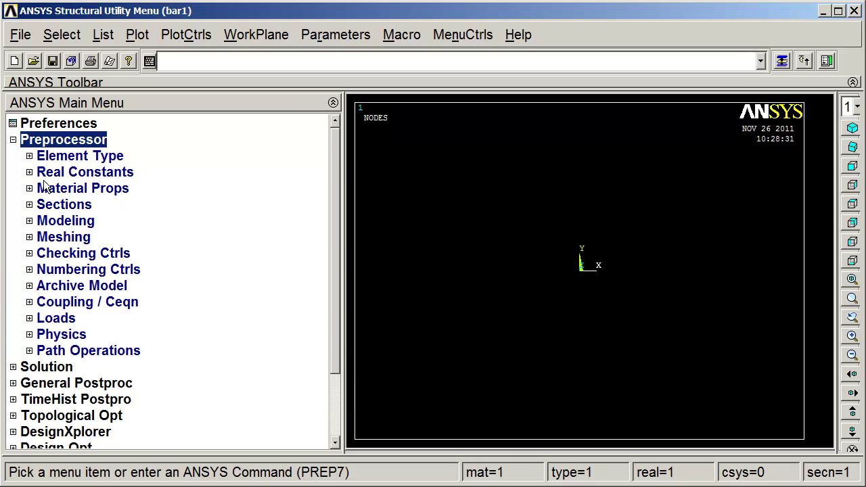
pyautogui.click(29, 156)
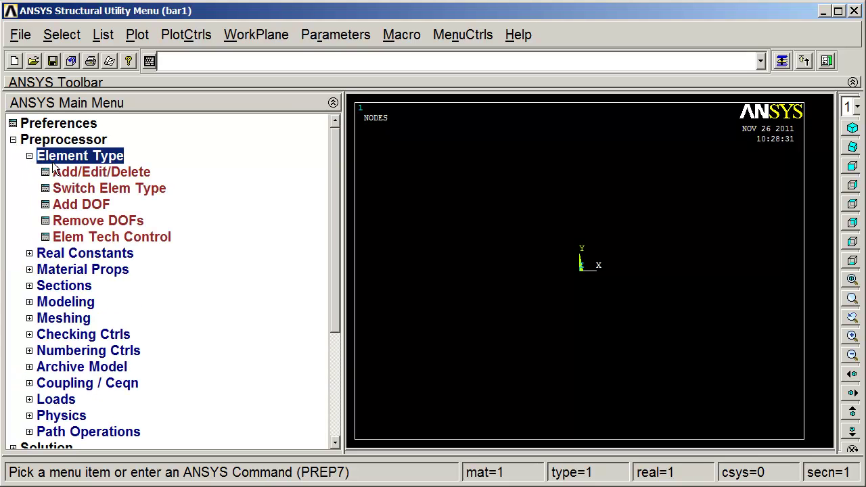
pyautogui.click(73, 173)
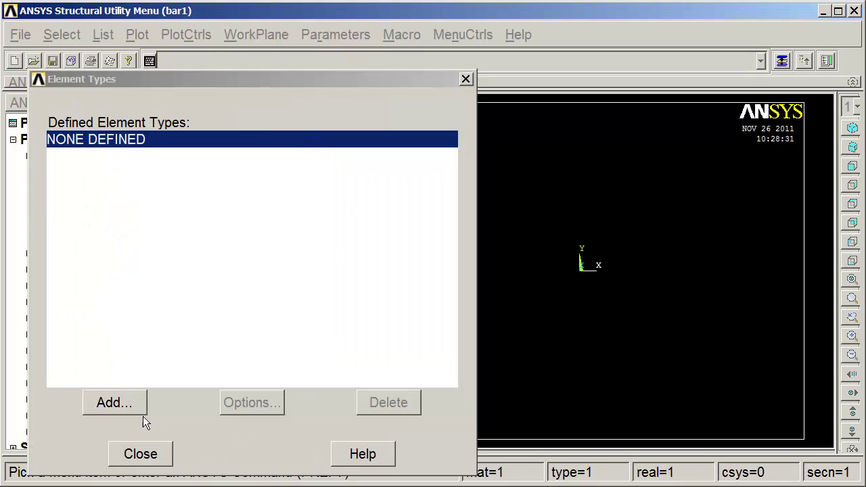
pyautogui.click(132, 406)
pyautogui.moveTo(724, 290); pyautogui.dragTo(544, 174)
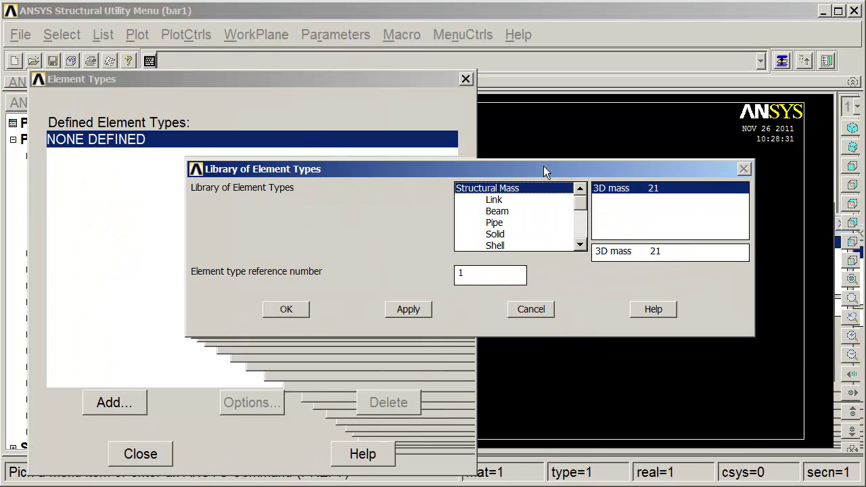
pyautogui.click(505, 212)
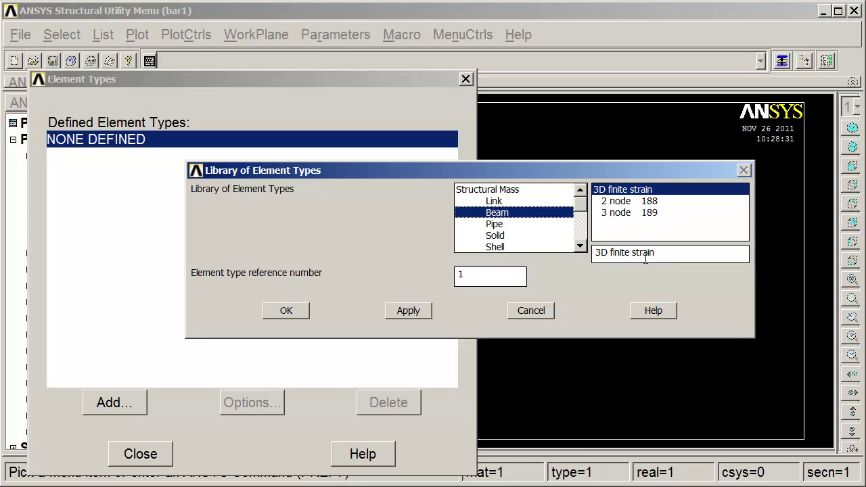
pyautogui.click(630, 202)
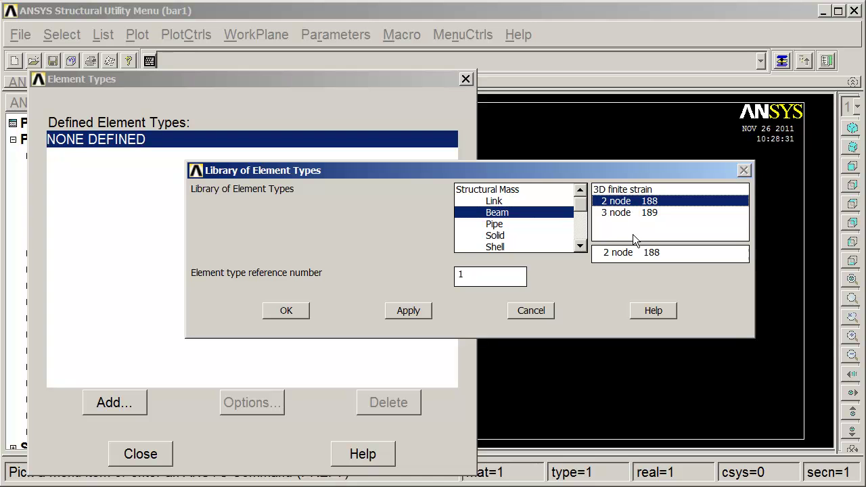
pyautogui.click(298, 315)
pyautogui.moveTo(305, 79); pyautogui.dragTo(346, 46)
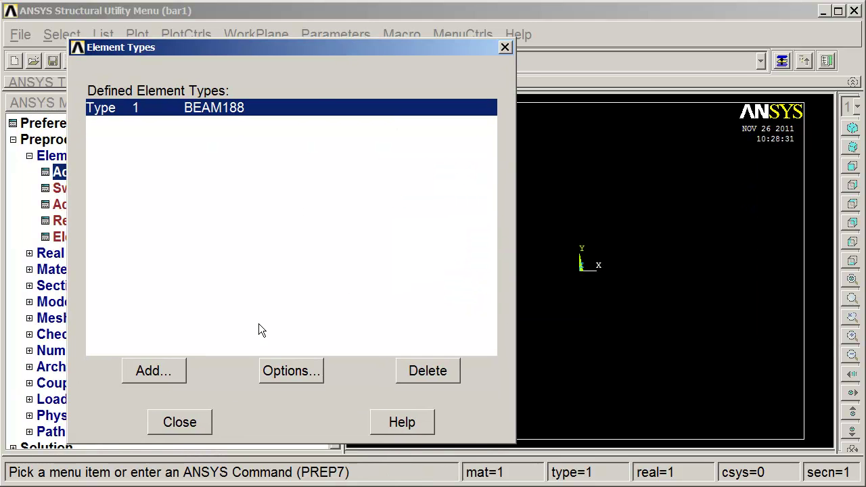
pyautogui.click(196, 421)
pyautogui.click(30, 157)
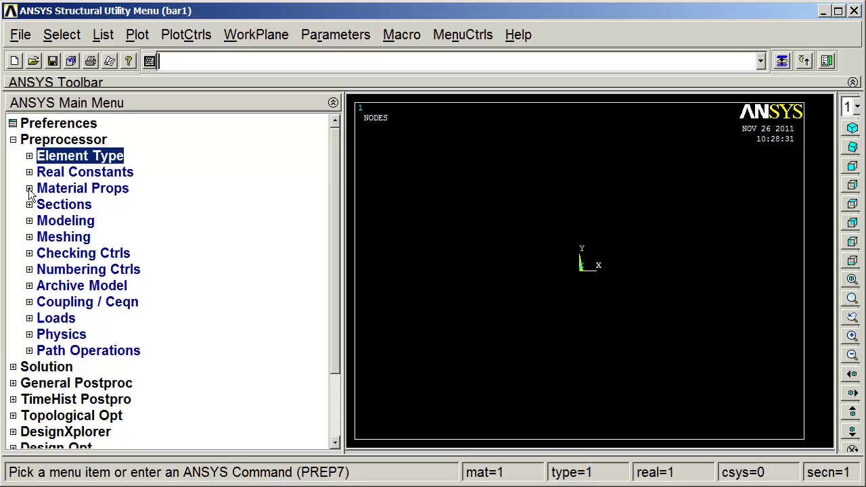
# Open the structural linear elastic isotropic properties for material number 1
pyautogui.click(29, 188)
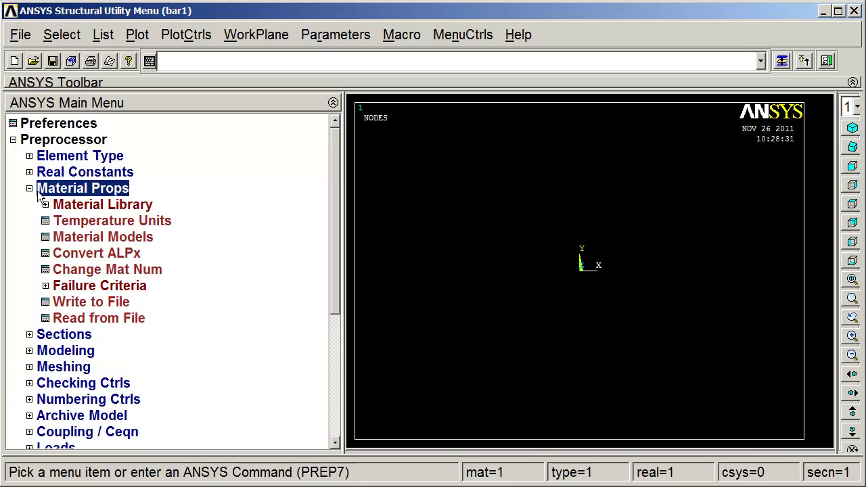
pyautogui.click(73, 237)
pyautogui.moveTo(576, 251); pyautogui.dragTo(480, 176)
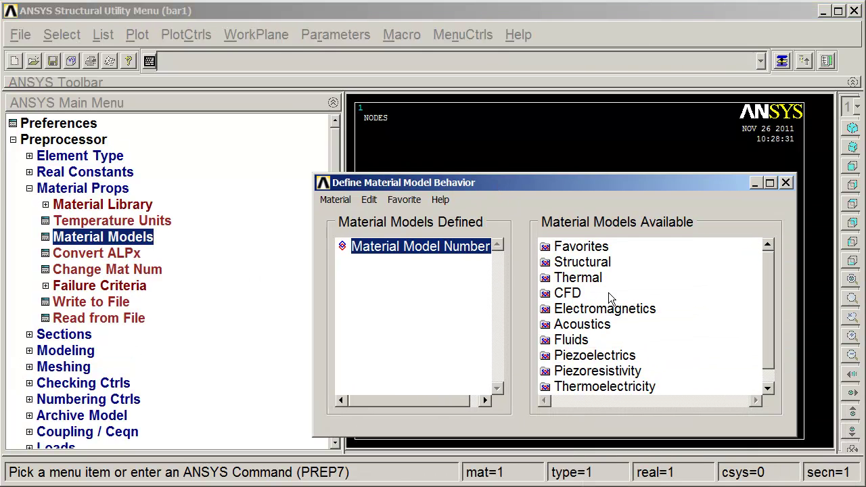
pyautogui.doubleClick(572, 268)
pyautogui.doubleClick(576, 279)
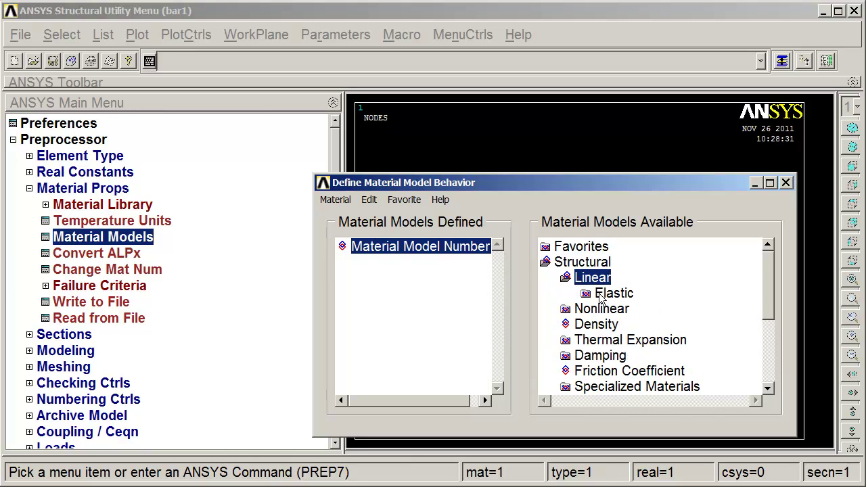
pyautogui.doubleClick(604, 295)
pyautogui.doubleClick(640, 308)
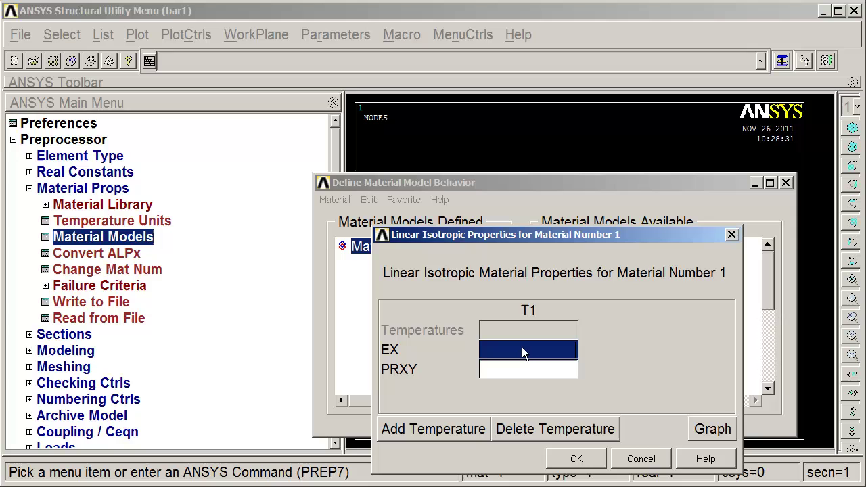
# Set EX to 1000 and PRXY to .3 for material 1, and close the material model definition
pyautogui.write('100')
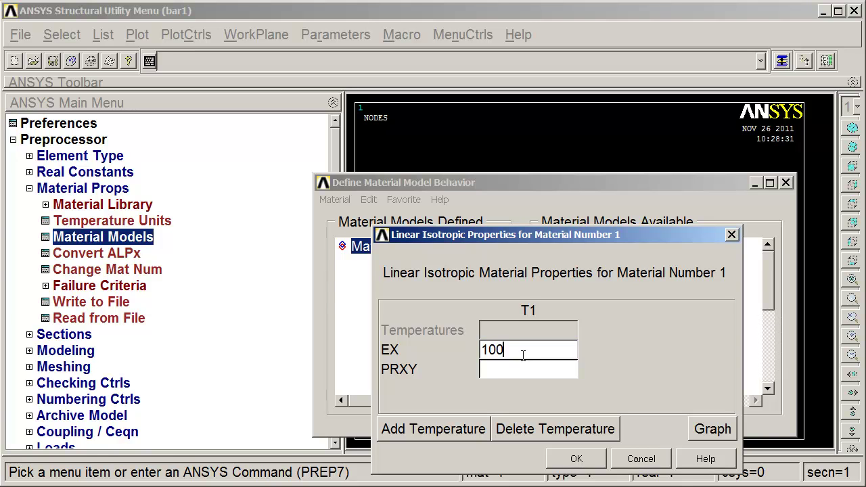
pyautogui.write('0')
pyautogui.click(513, 370)
pyautogui.write('.')
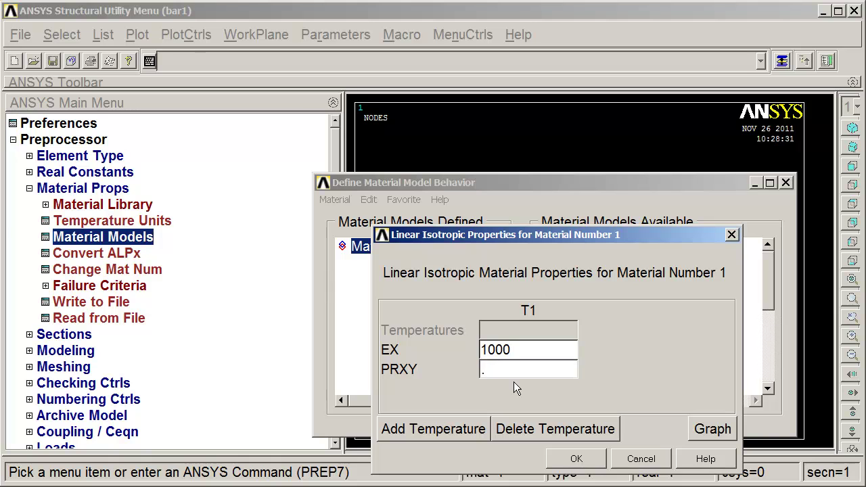
pyautogui.write('3')
pyautogui.click(601, 465)
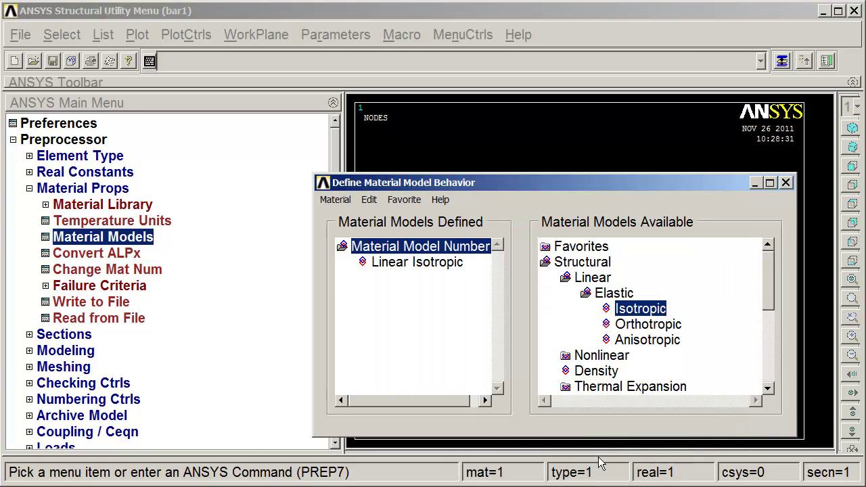
pyautogui.click(786, 182)
pyautogui.click(40, 191)
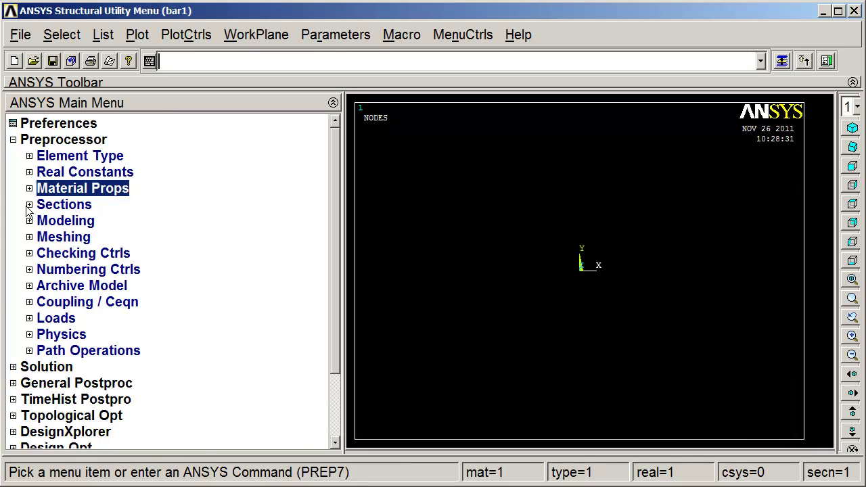
# Start a common beam section with ID 1 and choose the solid circle sub-type
pyautogui.click(30, 205)
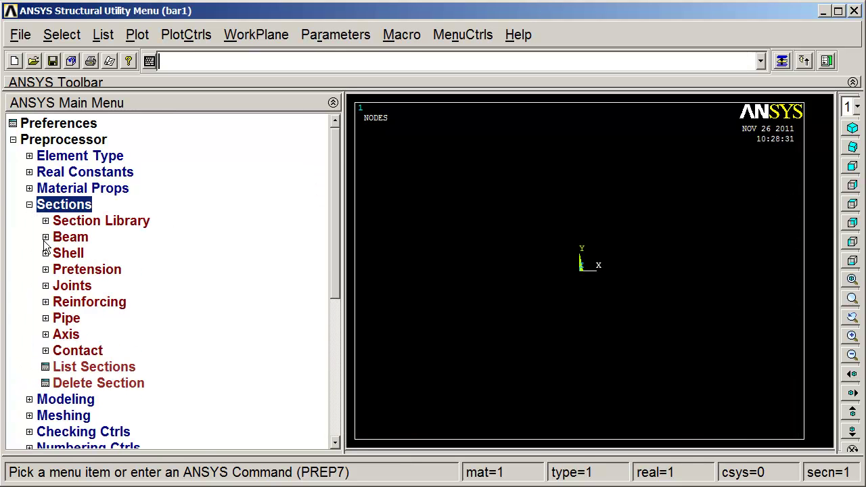
pyautogui.click(46, 236)
pyautogui.click(61, 254)
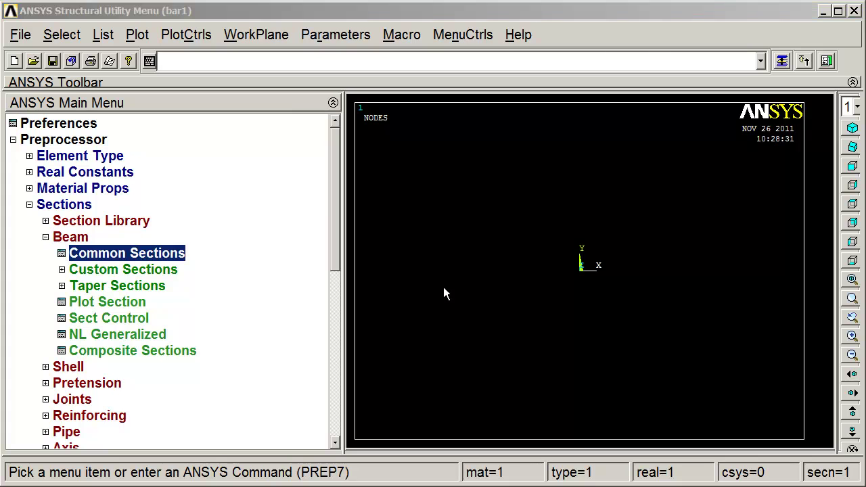
pyautogui.moveTo(796, 82); pyautogui.dragTo(726, 67)
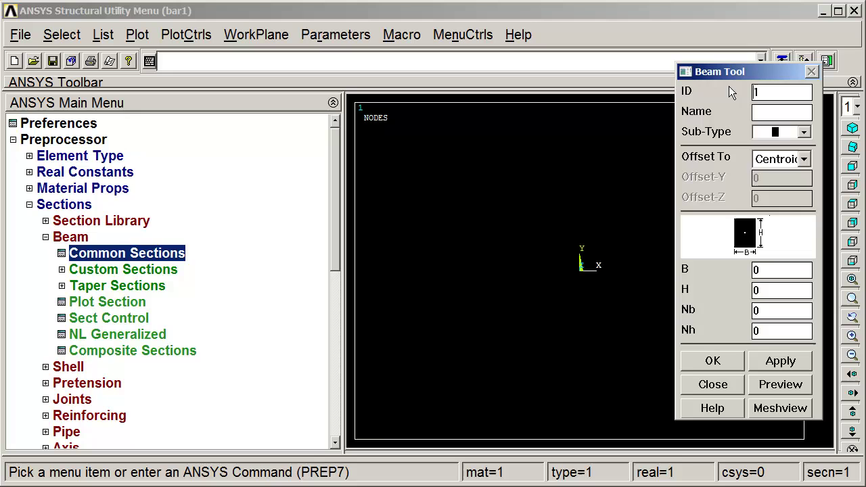
pyautogui.click(805, 134)
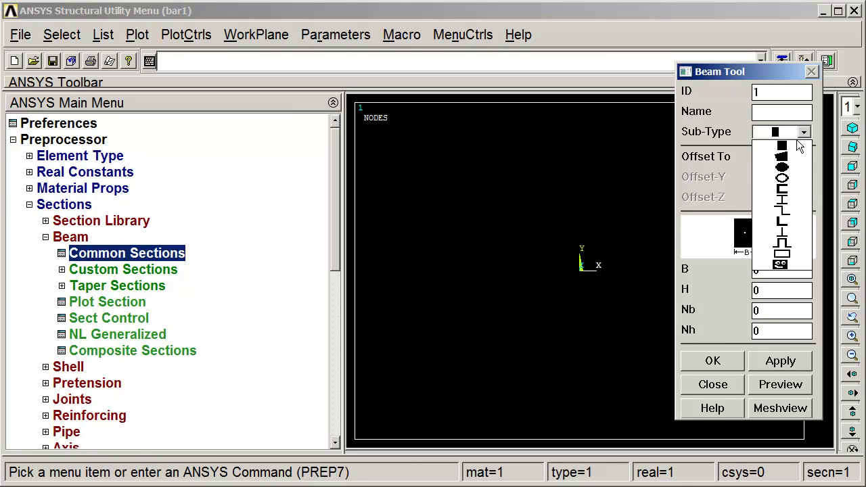
pyautogui.click(784, 172)
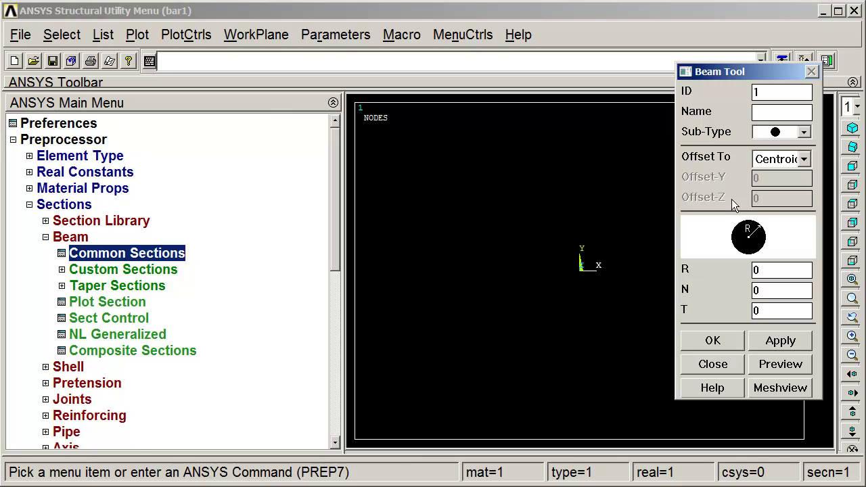
# Set section 1's radius R to .398942 with N and T both 10, and preview its mesh with the section data summary
pyautogui.moveTo(767, 269); pyautogui.dragTo(754, 272)
pyautogui.write('.39')
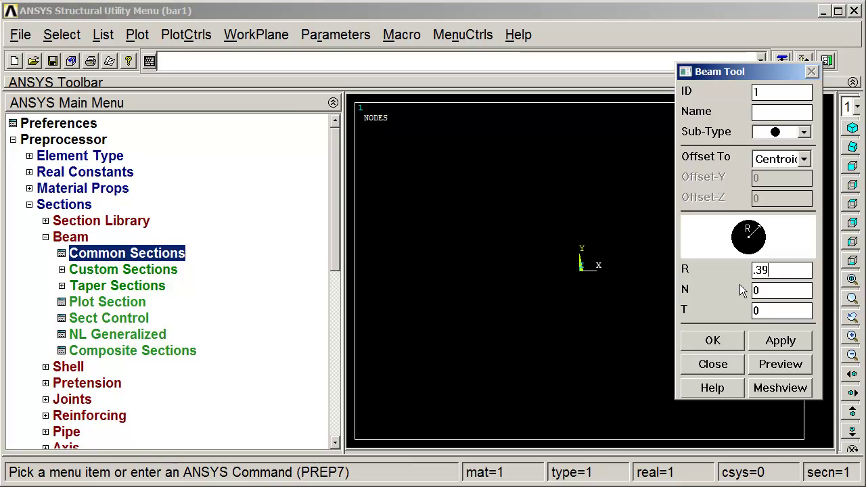
pyautogui.write('89')
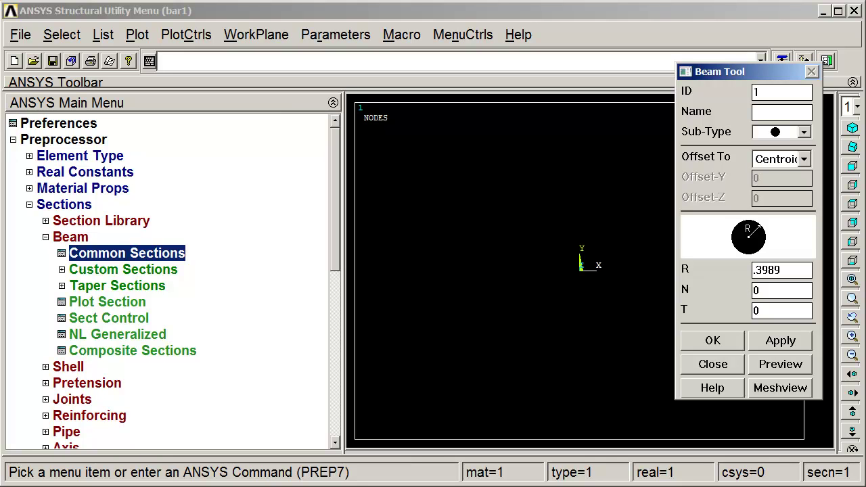
pyautogui.write('42')
pyautogui.press('Tab')
pyautogui.write('10')
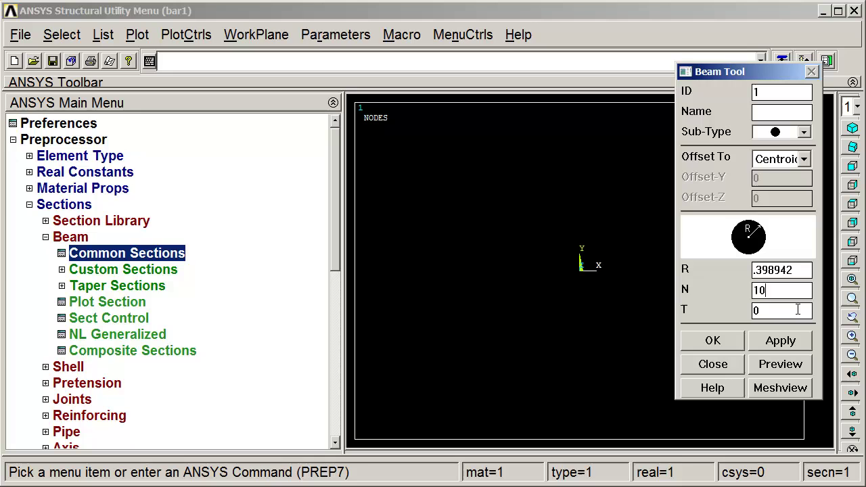
pyautogui.press('Tab')
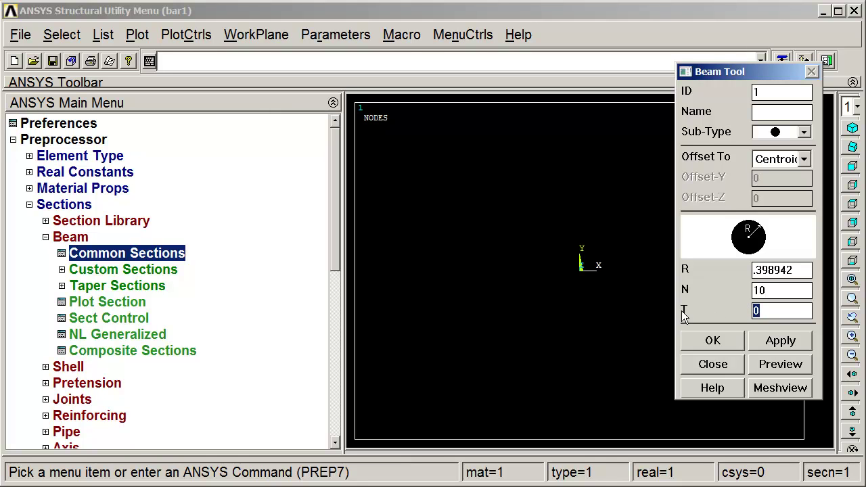
pyautogui.write('10')
pyautogui.click(782, 388)
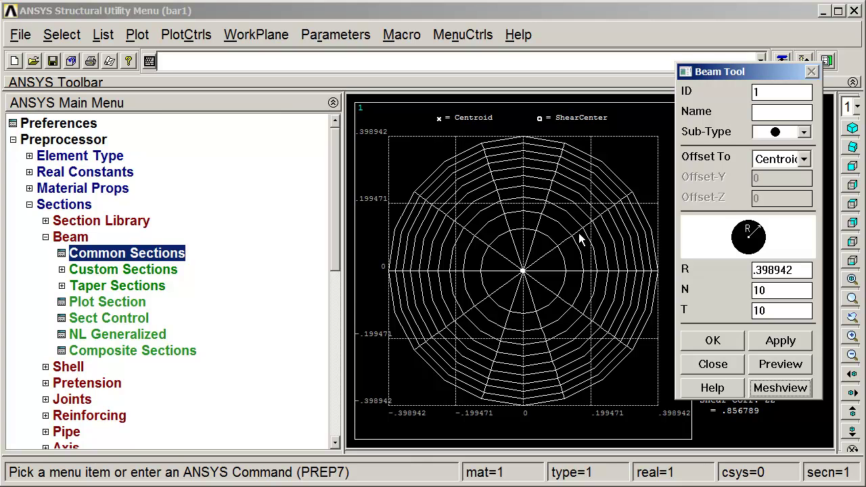
pyautogui.moveTo(758, 73); pyautogui.dragTo(277, 71)
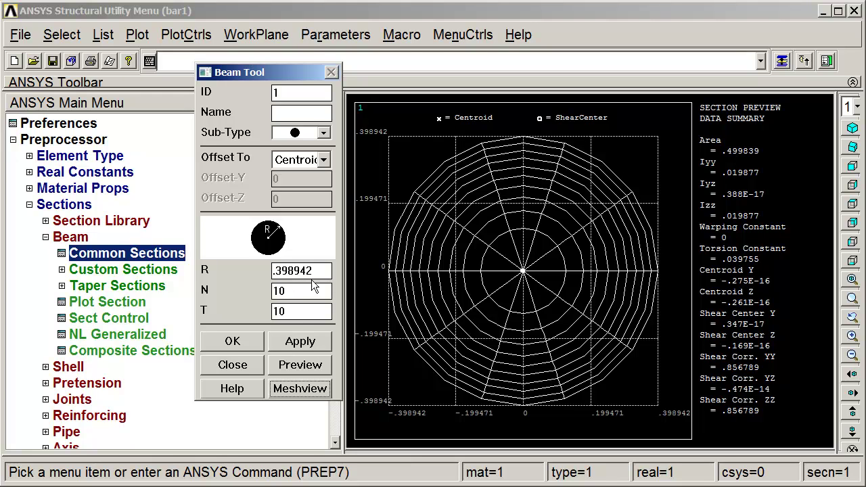
# Change section 1's N divisions to 40, preview the mesh again and apply the section
pyautogui.moveTo(304, 291); pyautogui.dragTo(263, 298)
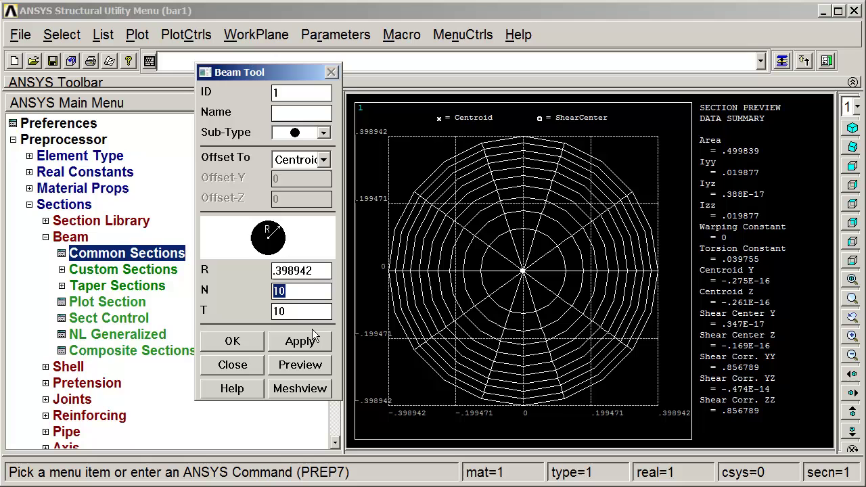
pyautogui.write('40')
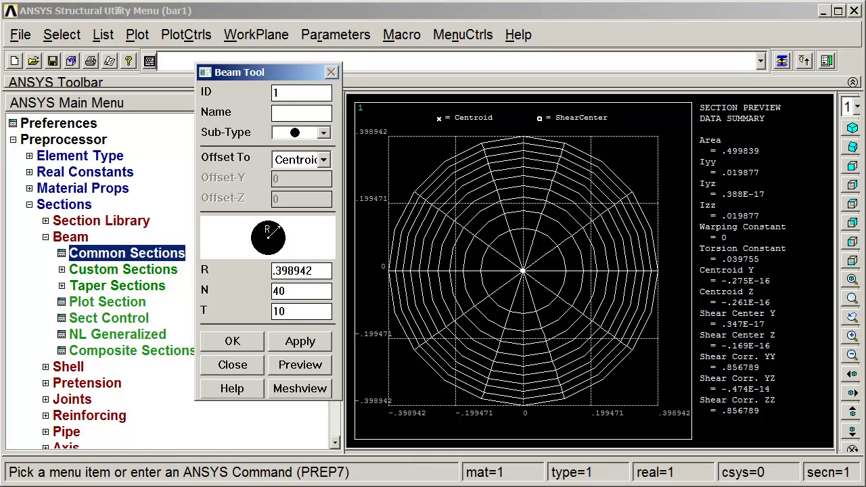
pyautogui.click(293, 395)
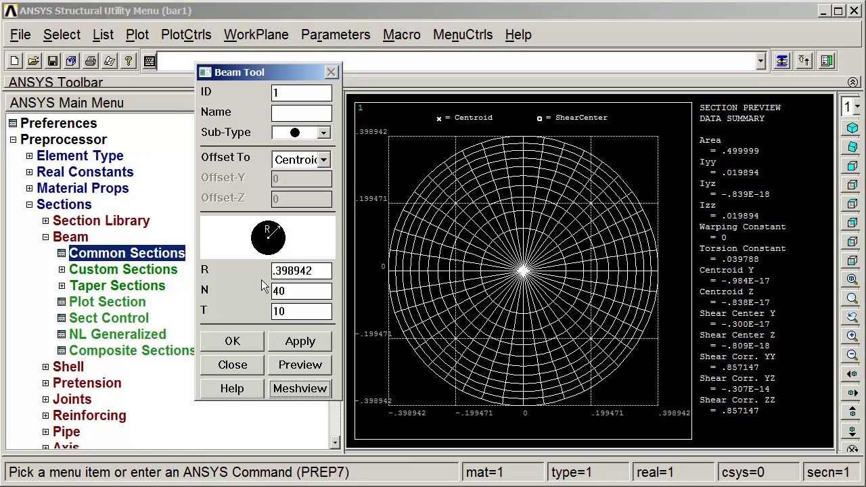
pyautogui.click(276, 341)
# Start a second common beam section with ID 2 and choose the solid circle sub-type
pyautogui.doubleClick(294, 93)
pyautogui.write('2')
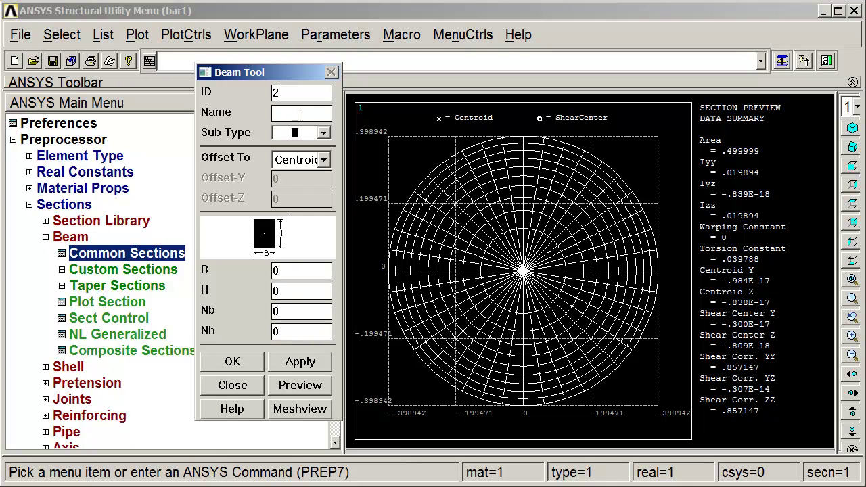
pyautogui.click(323, 133)
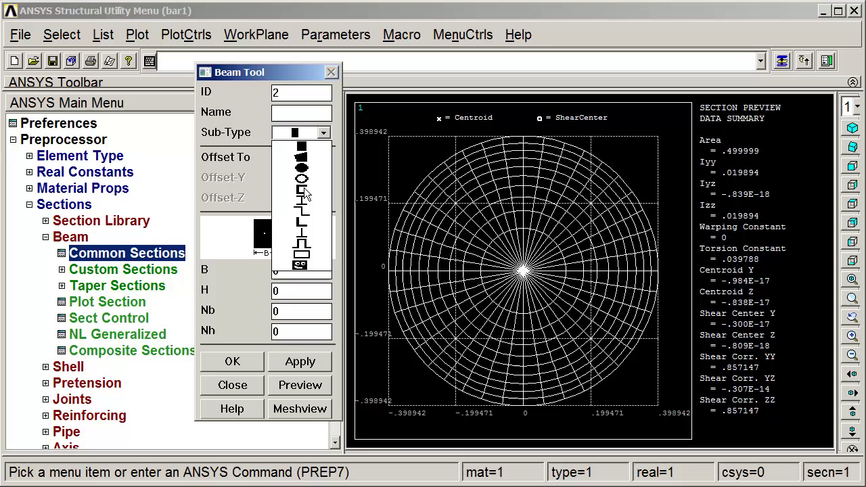
pyautogui.click(304, 175)
# Set section 2's radius R to 1.78412 with N 40 and T 10, and preview its mesh with the section data summary
pyautogui.moveTo(307, 272); pyautogui.dragTo(241, 271)
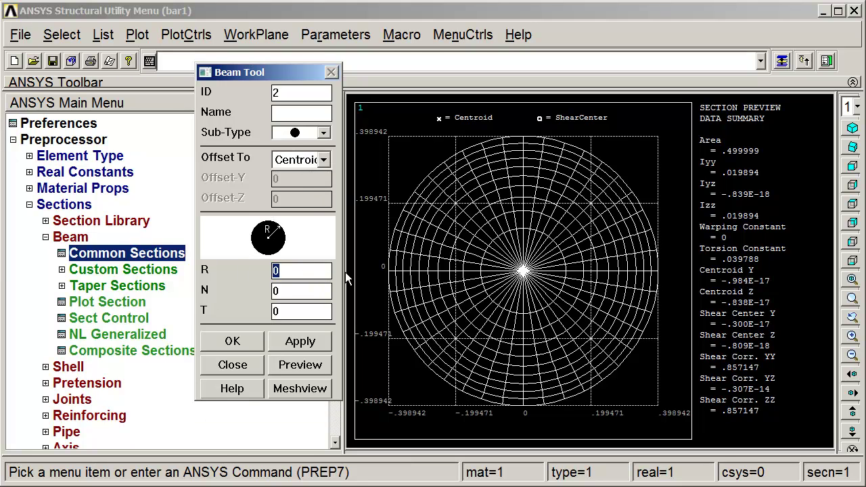
pyautogui.write('1.78412')
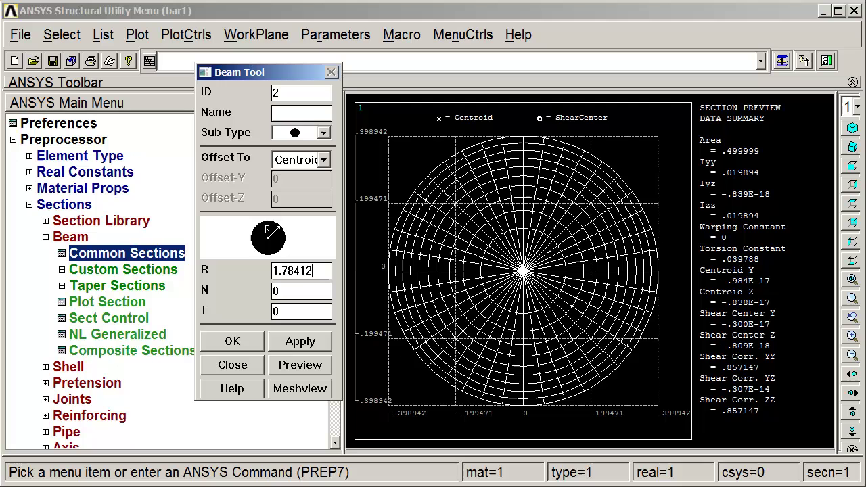
pyautogui.press('Tab')
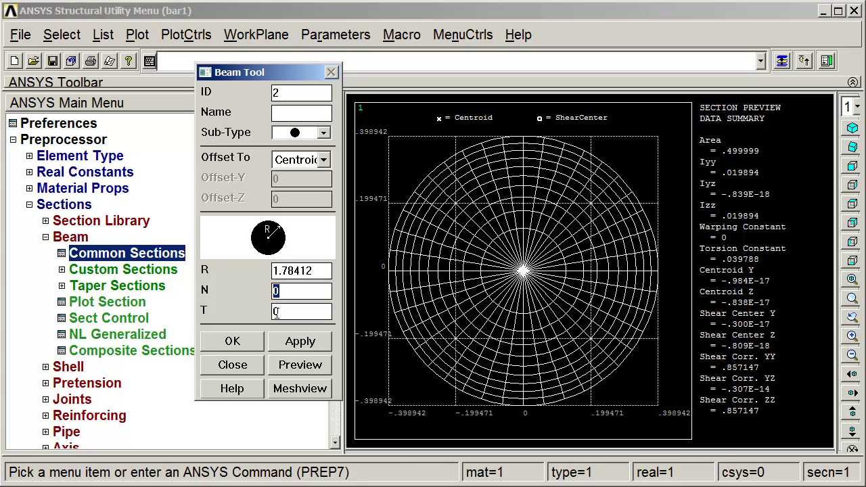
pyautogui.write('40')
pyautogui.press('Tab')
pyautogui.write('10')
pyautogui.press('Return')
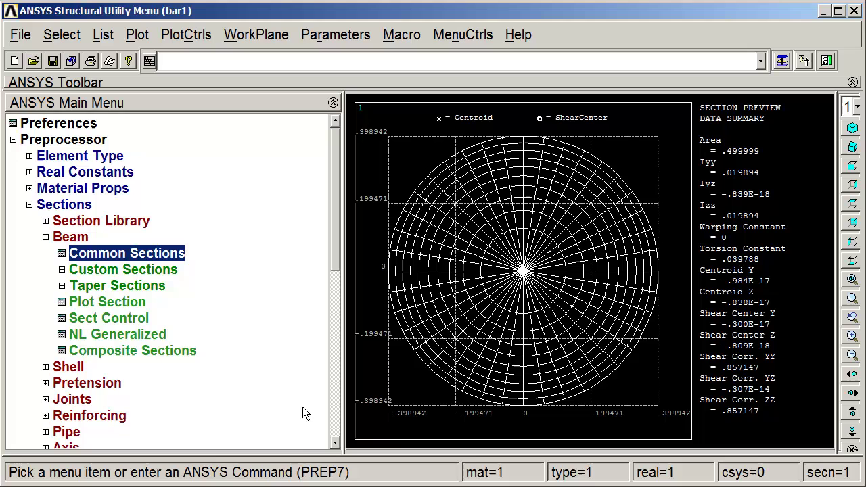
pyautogui.click(782, 61)
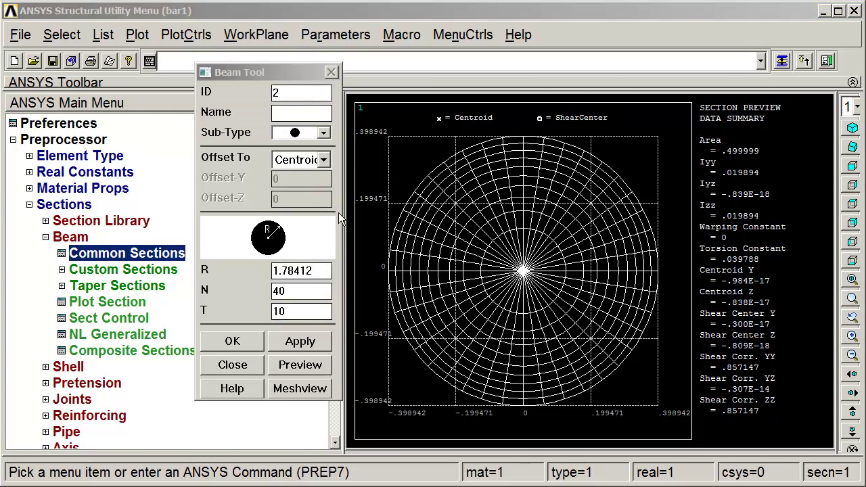
pyautogui.click(298, 388)
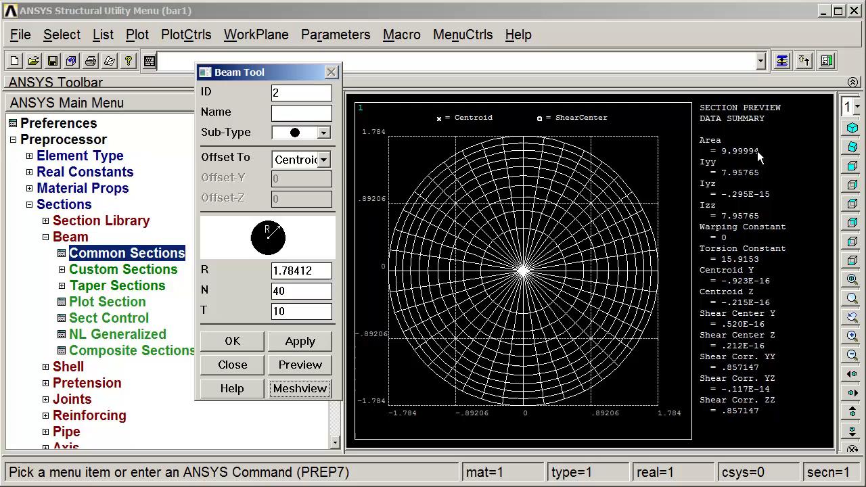
# Refine section 2's radius R to 1.784125, preview the mesh again and accept the section
pyautogui.click(322, 271)
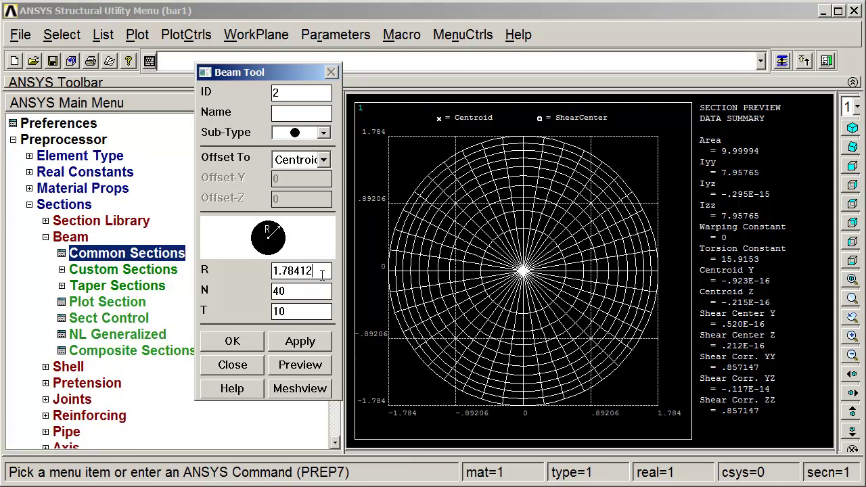
pyautogui.write('5')
pyautogui.click(293, 391)
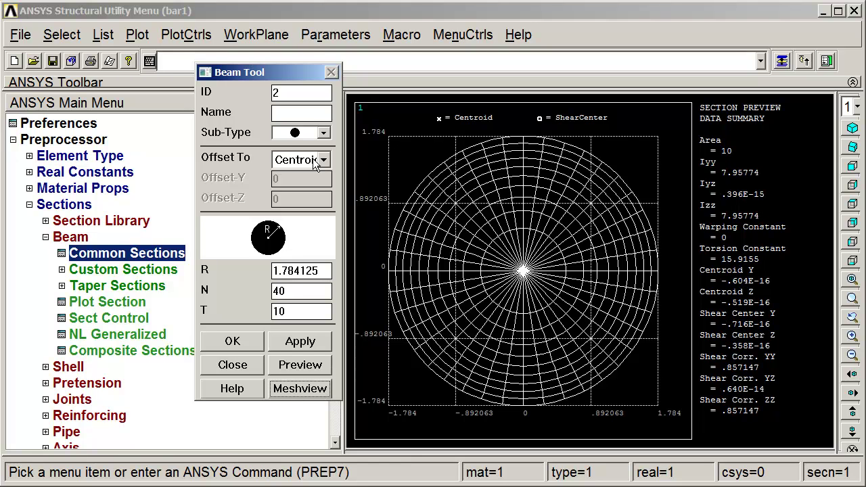
pyautogui.click(245, 344)
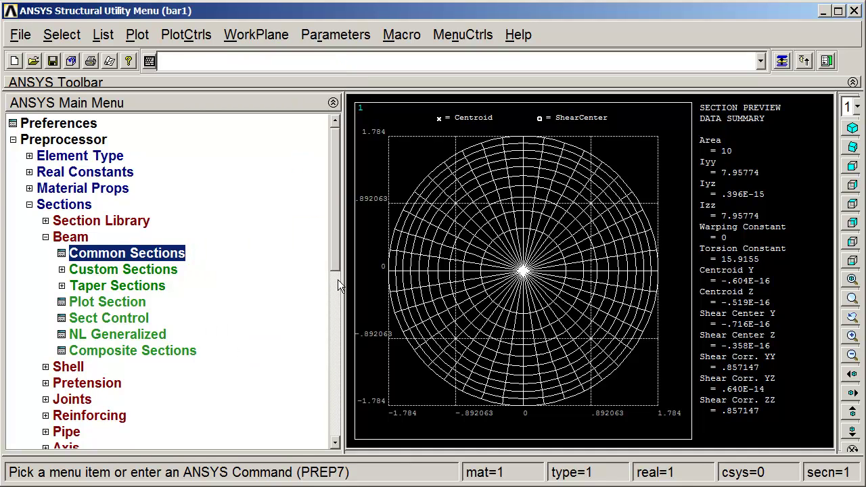
# Create node 1 in the active coordinate system at location 0, 0, 0
pyautogui.click(29, 205)
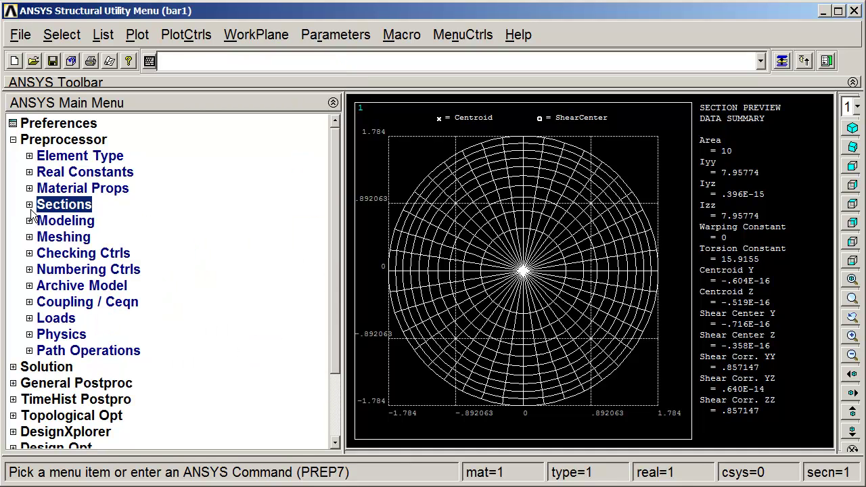
pyautogui.click(29, 221)
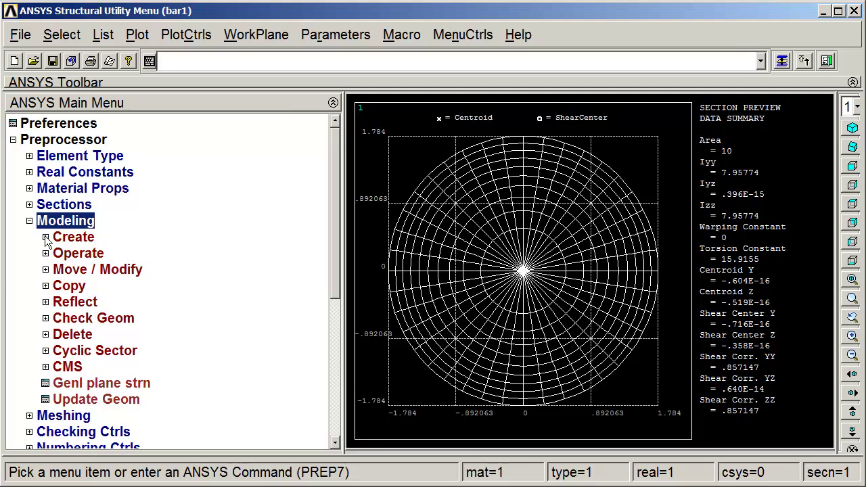
pyautogui.click(45, 237)
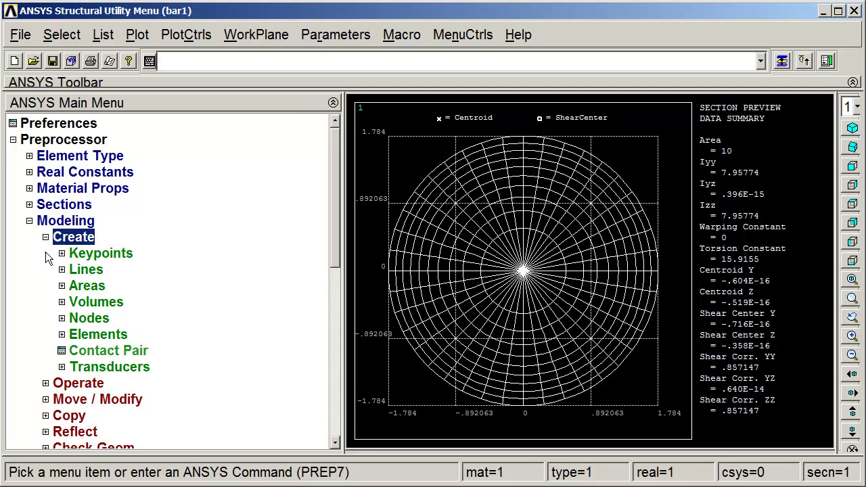
pyautogui.click(61, 318)
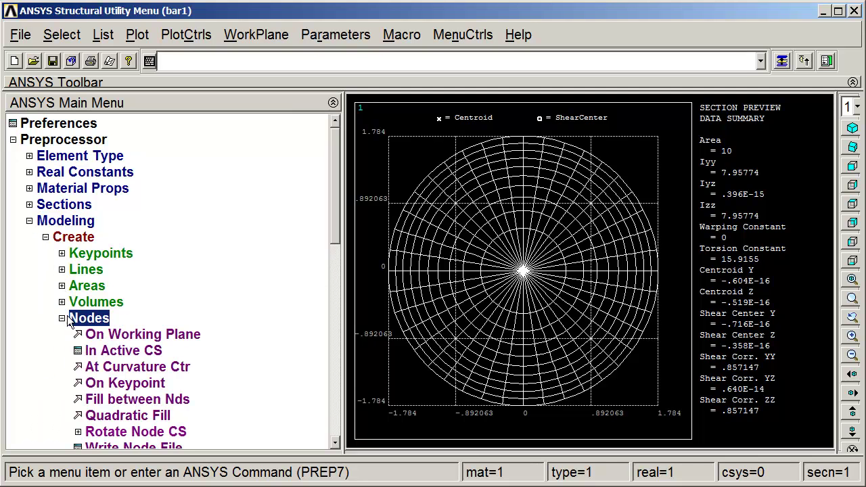
pyautogui.click(116, 353)
pyautogui.moveTo(707, 290); pyautogui.dragTo(367, 37)
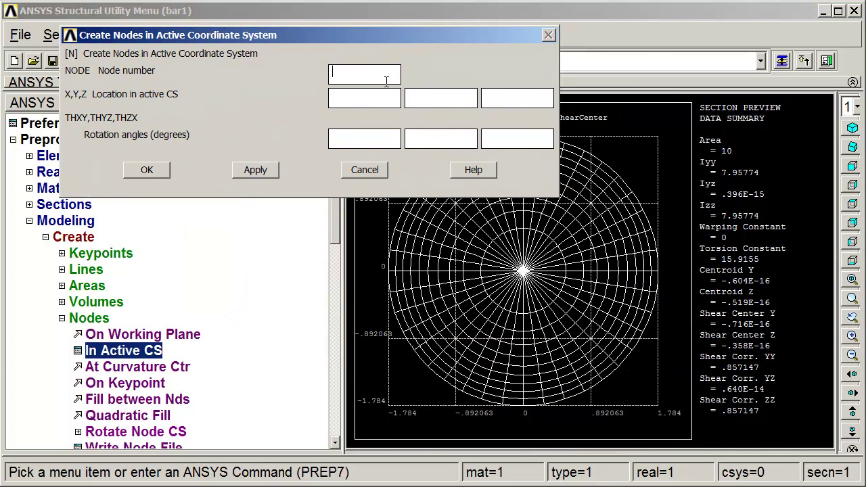
pyautogui.click(387, 80)
pyautogui.write('1')
pyautogui.press('Tab')
pyautogui.write('0')
pyautogui.press('Tab')
pyautogui.write('0')
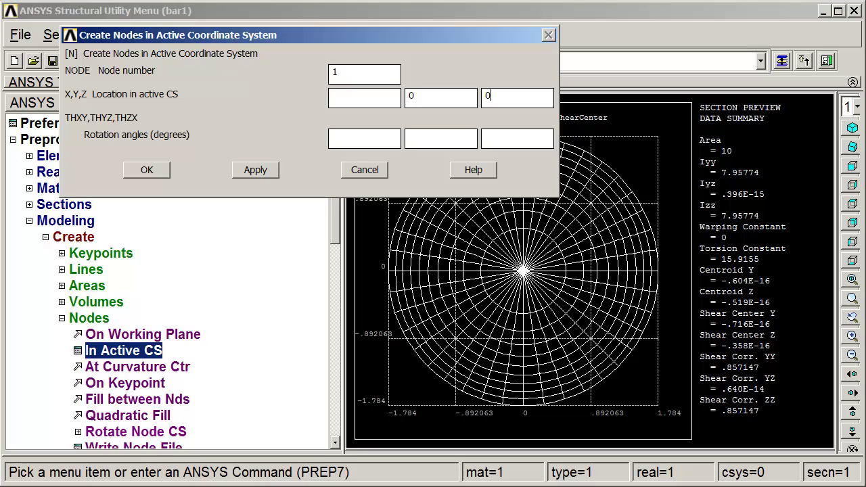
pyautogui.click(373, 106)
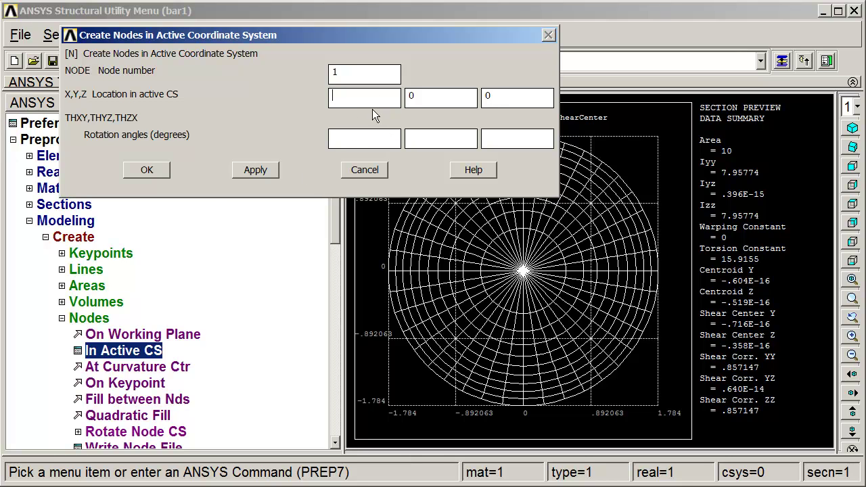
pyautogui.write('0')
pyautogui.click(260, 173)
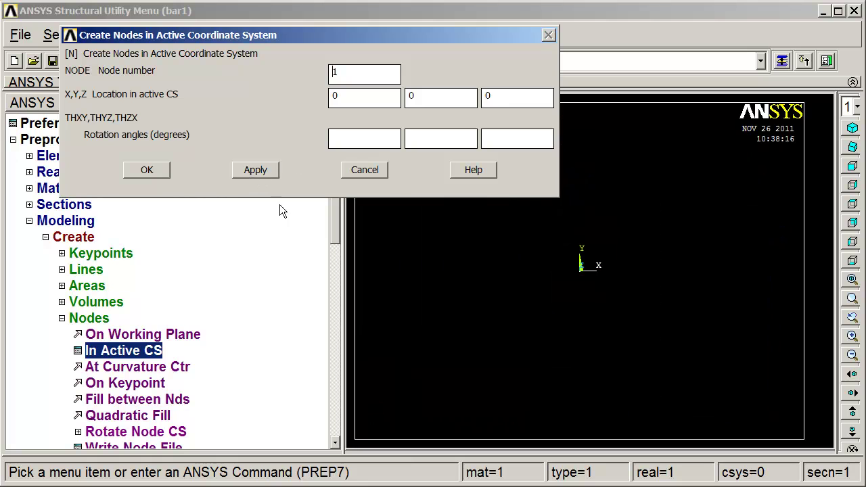
# Create node 2 in the active coordinate system at X 5, with Y and Z at 0
pyautogui.moveTo(352, 79); pyautogui.dragTo(318, 67)
pyautogui.write('2')
pyautogui.moveTo(346, 99); pyautogui.dragTo(313, 97)
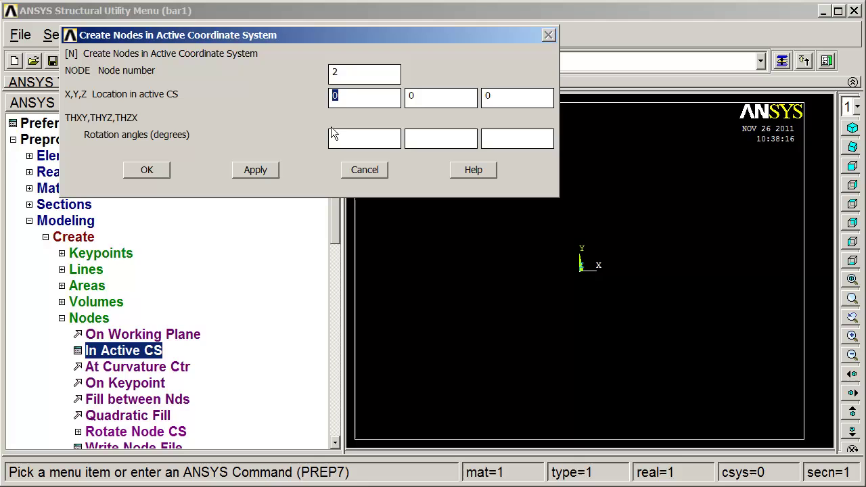
pyautogui.write('5')
pyautogui.click(256, 170)
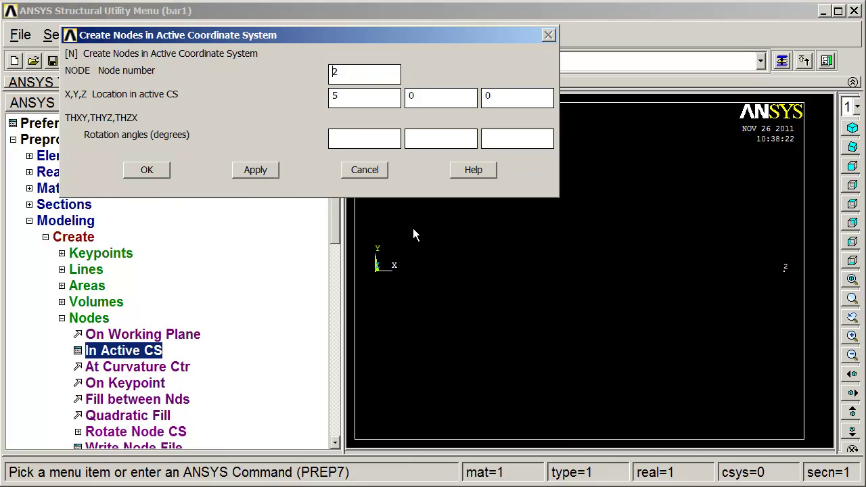
# Create node 3 in the active coordinate system at X 10, with Y and Z at 0
pyautogui.moveTo(365, 103); pyautogui.dragTo(309, 119)
pyautogui.doubleClick(338, 73)
pyautogui.write('3')
pyautogui.moveTo(349, 105); pyautogui.dragTo(318, 95)
pyautogui.write('10')
pyautogui.click(264, 172)
# Create node 4 at X 20, with Y and Z at 0, and finish the node creation
pyautogui.write('4')
pyautogui.doubleClick(355, 95)
pyautogui.press('BackSpace')
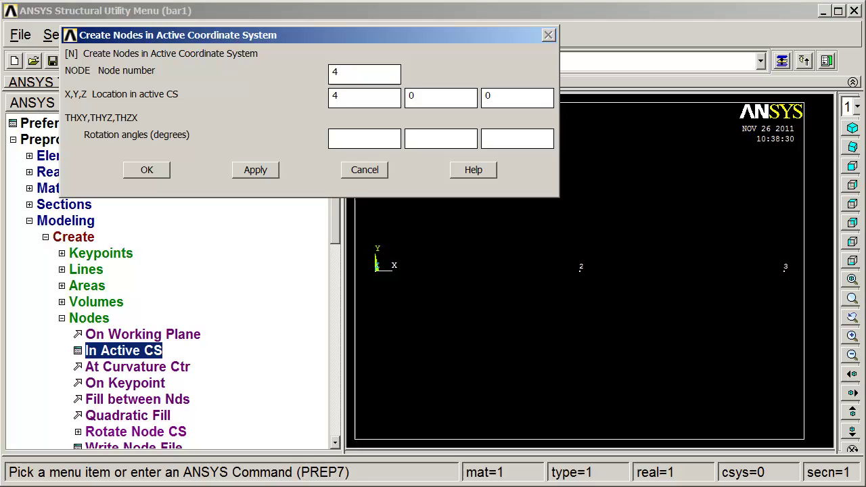
pyautogui.write('20')
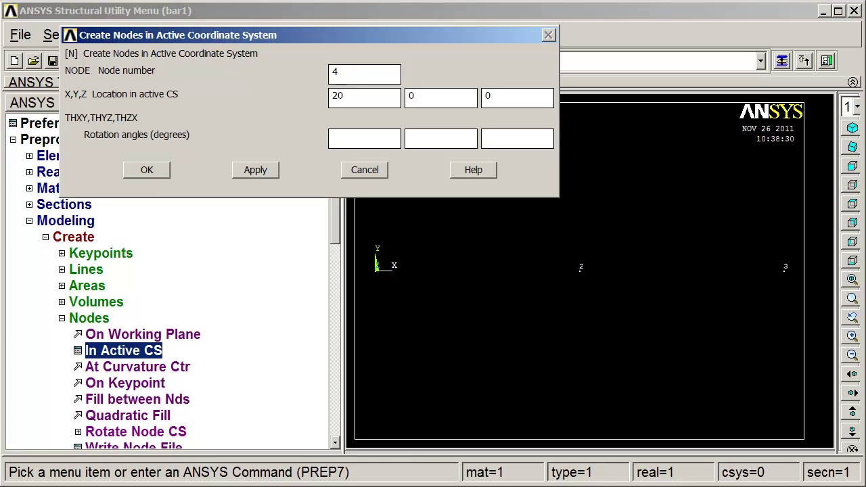
pyautogui.click(146, 170)
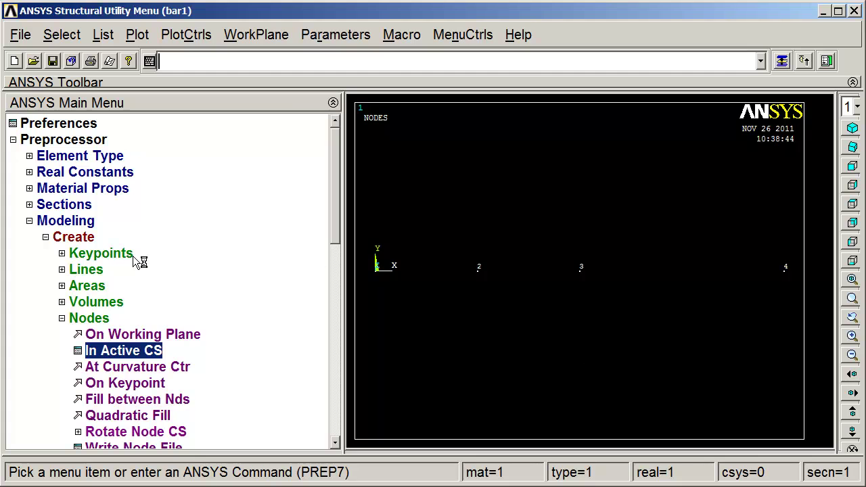
# Set the attributes for new elements to type 1 BEAM188, material 1 and section number 1
pyautogui.click(66, 318)
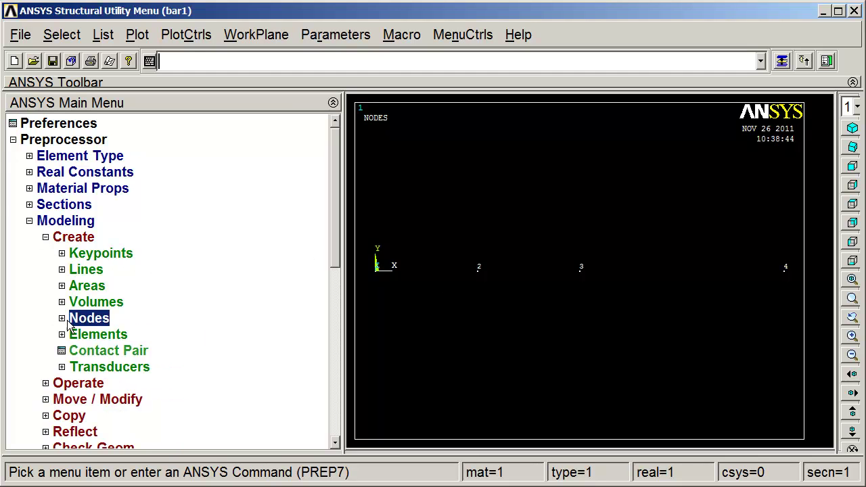
pyautogui.click(67, 335)
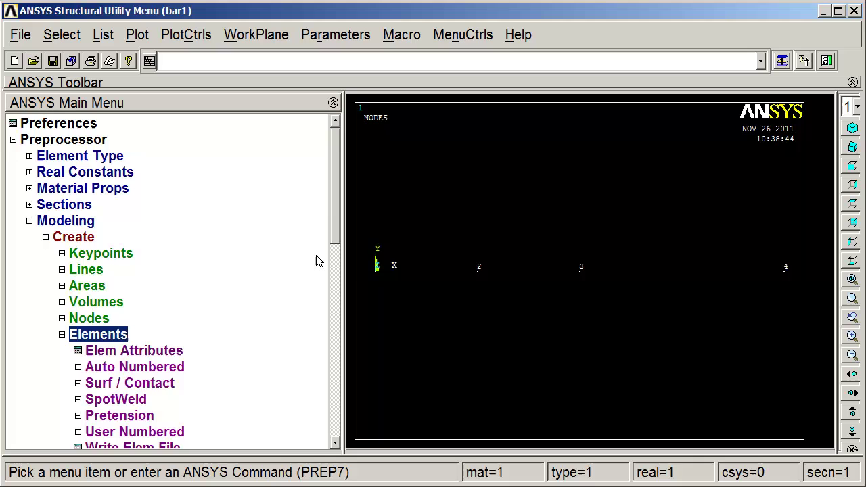
pyautogui.scroll(-1, 331, 243)
pyautogui.scroll(-6, 341, 237)
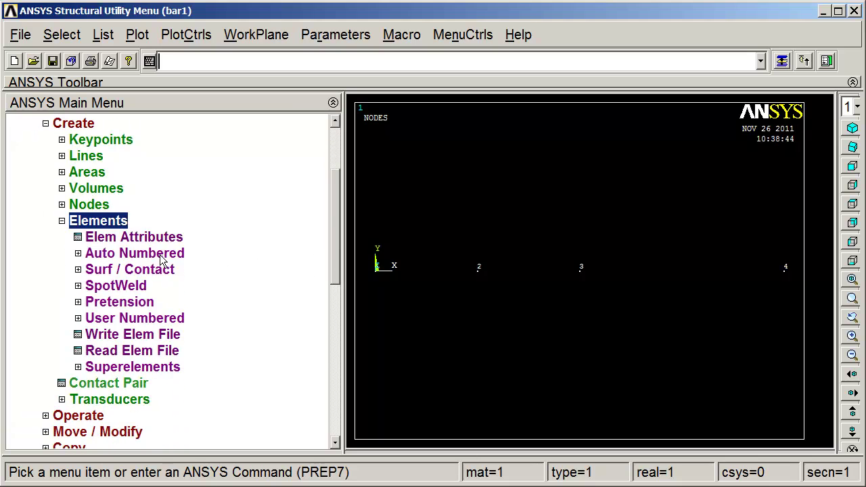
pyautogui.click(119, 243)
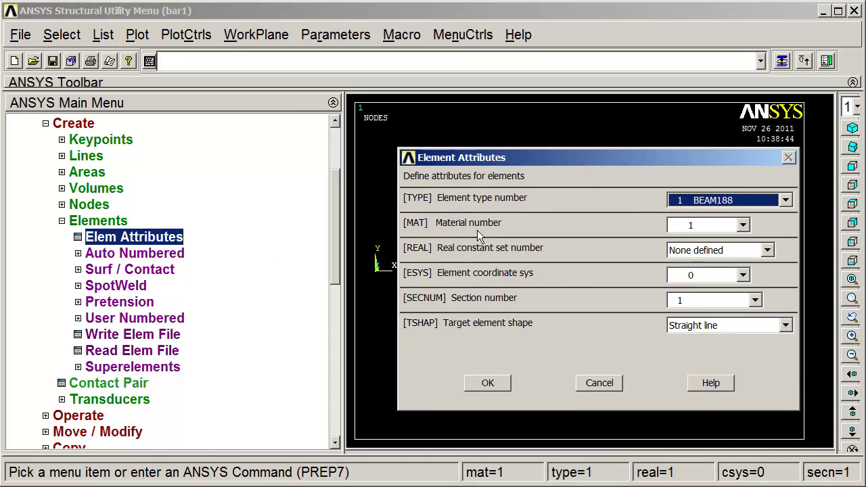
pyautogui.click(745, 225)
pyautogui.click(746, 224)
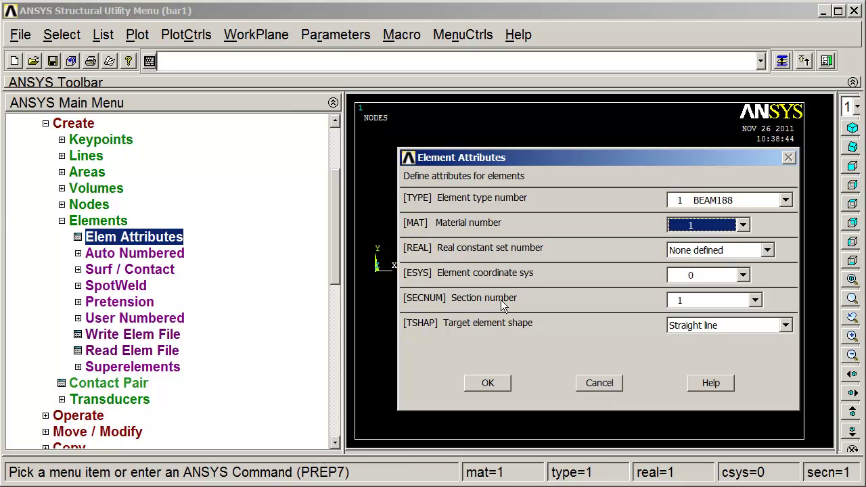
pyautogui.click(756, 301)
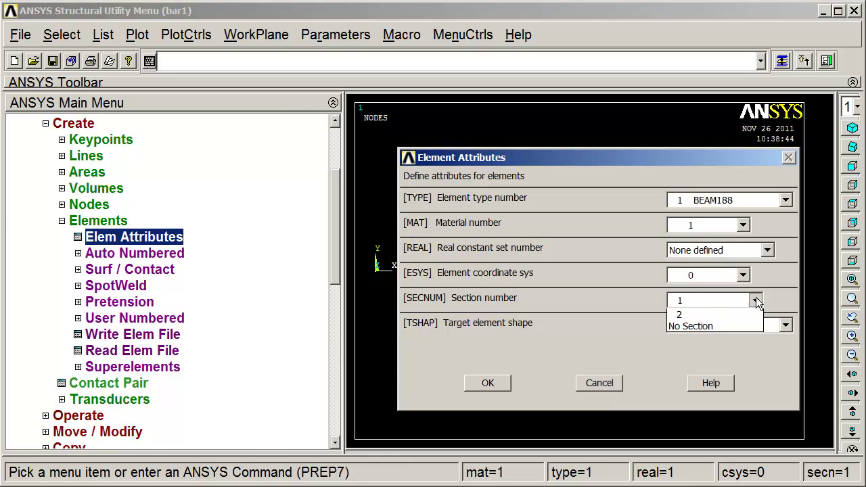
pyautogui.click(756, 300)
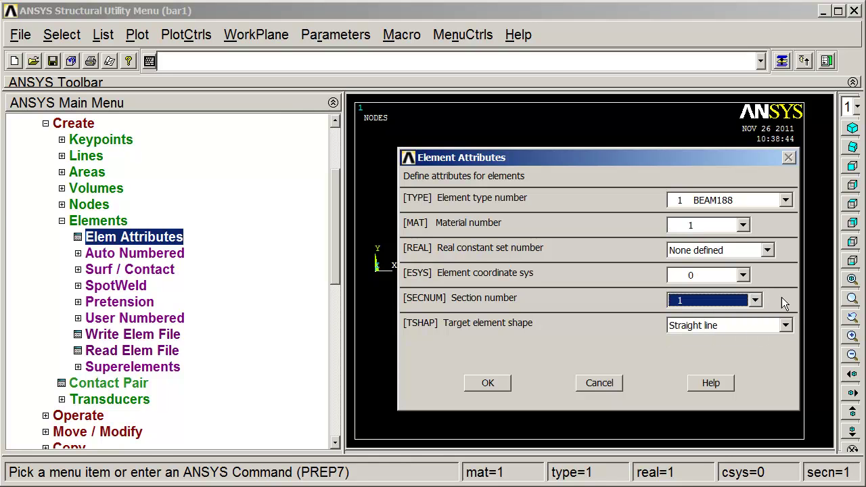
pyautogui.click(504, 383)
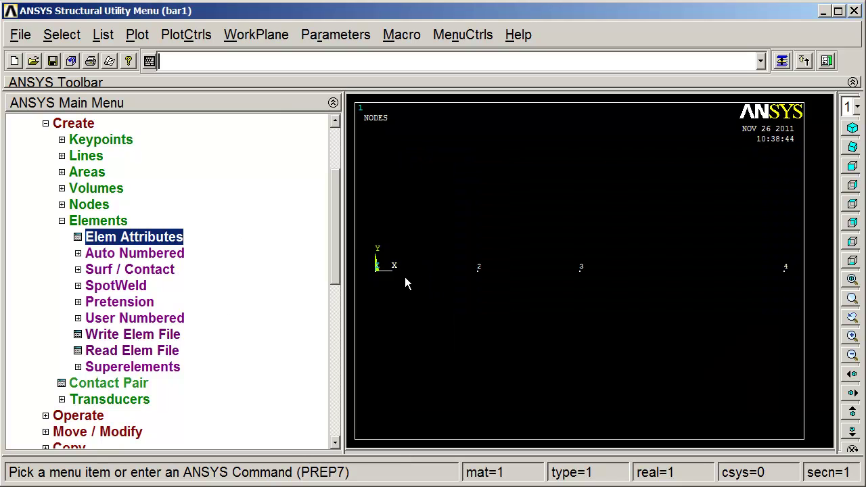
# Create an auto-numbered beam element through nodes 1 and 2
pyautogui.click(102, 255)
pyautogui.click(111, 270)
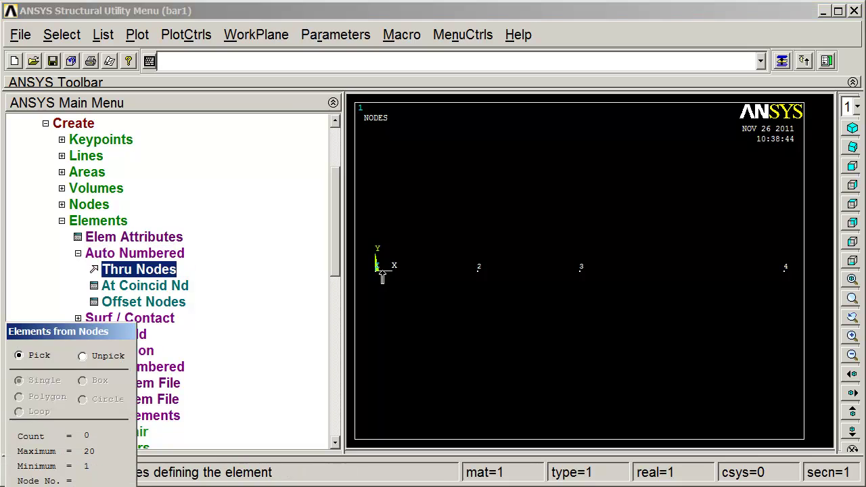
pyautogui.click(478, 272)
pyautogui.moveTo(116, 336); pyautogui.dragTo(184, 105)
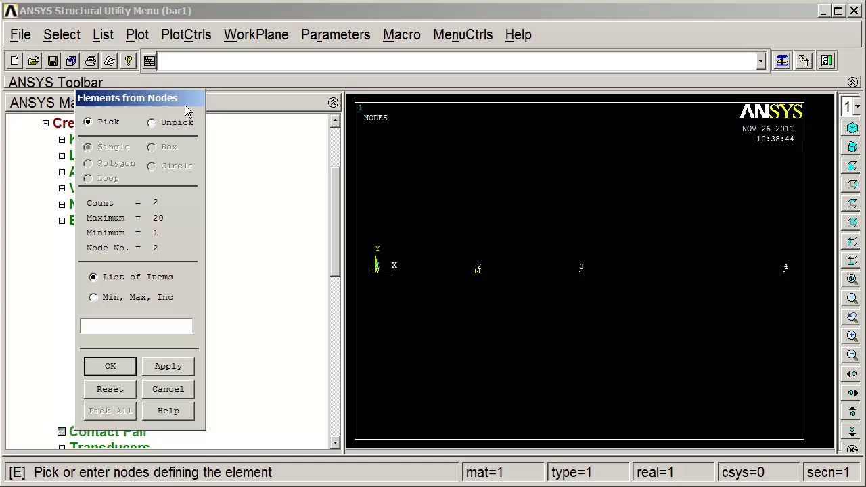
pyautogui.click(153, 370)
# Create an auto-numbered beam element through nodes 2 and 3 and finish the element creation
pyautogui.click(478, 270)
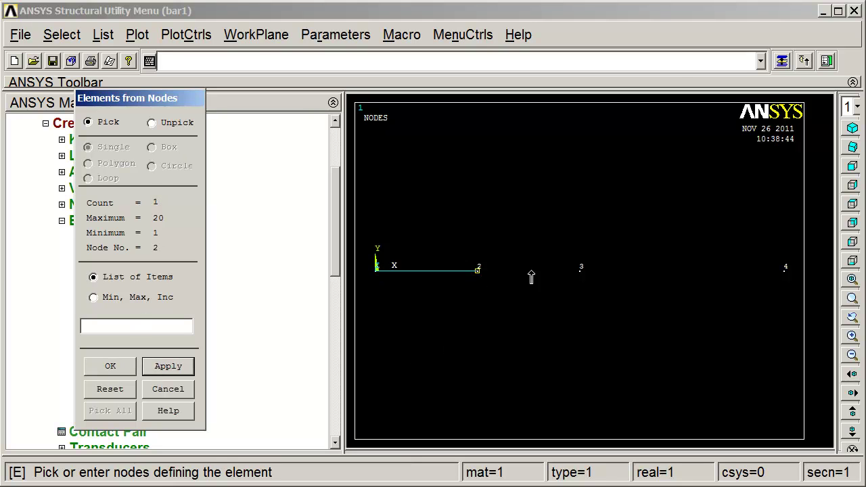
pyautogui.click(580, 270)
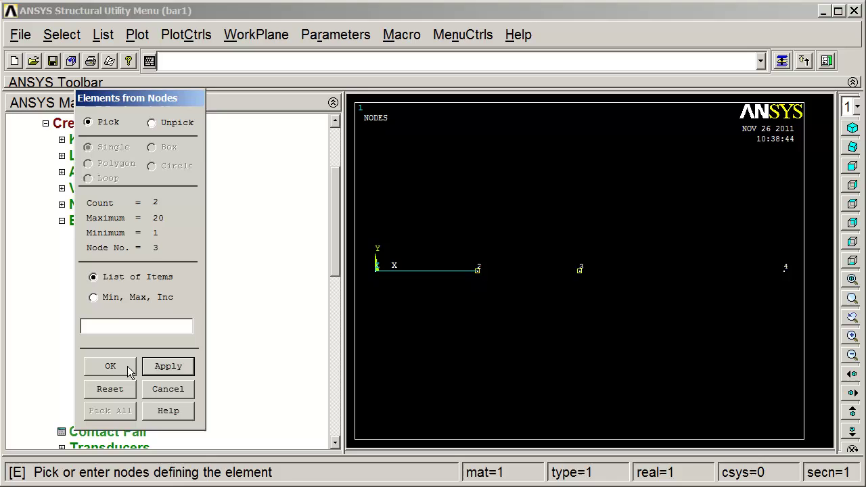
pyautogui.click(128, 366)
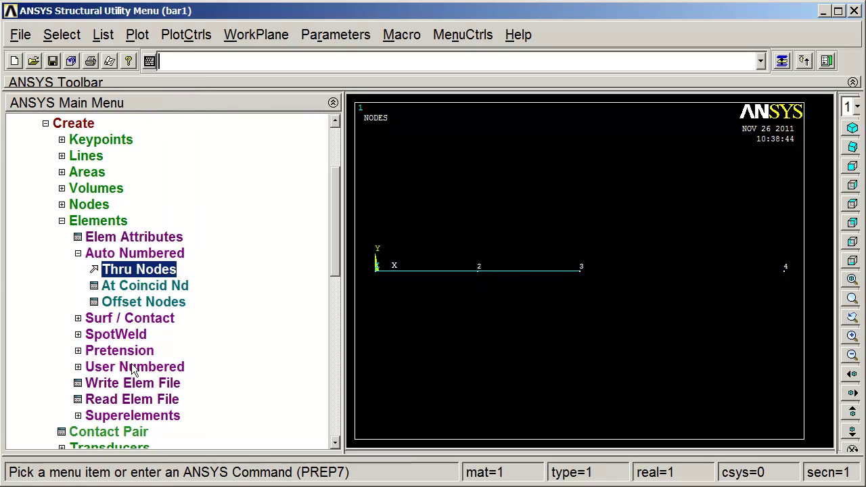
# Set the section number attribute for new elements to 2
pyautogui.click(124, 238)
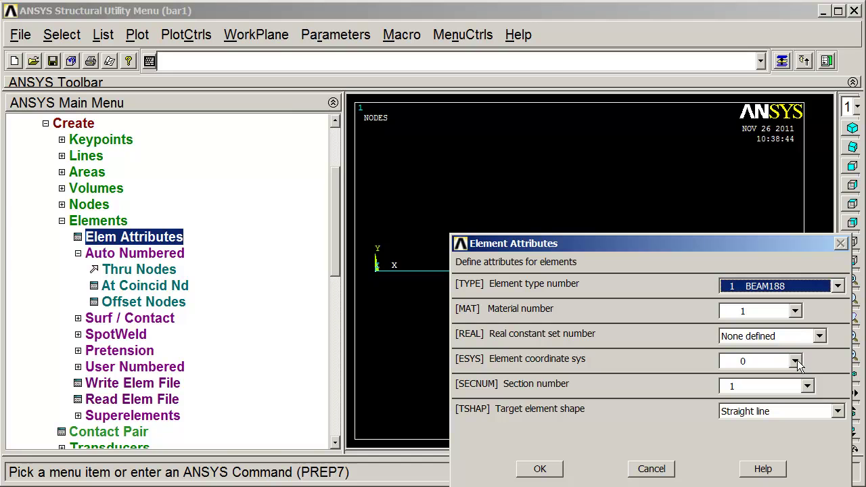
pyautogui.click(807, 386)
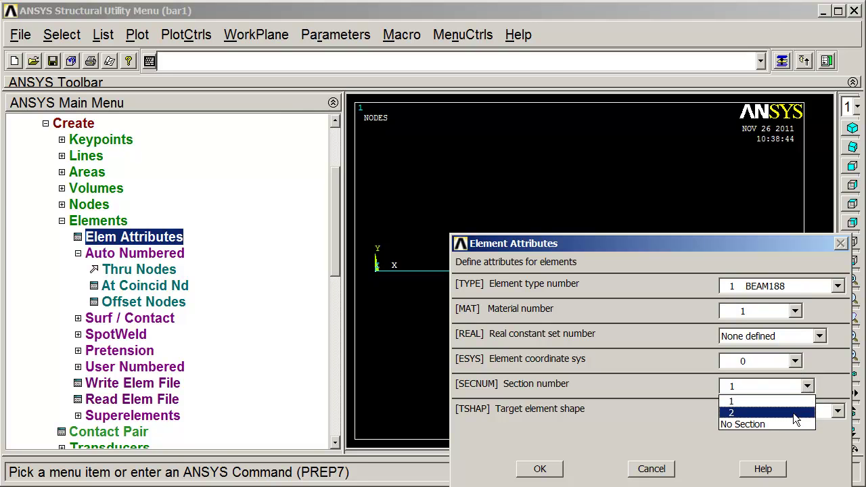
pyautogui.click(791, 412)
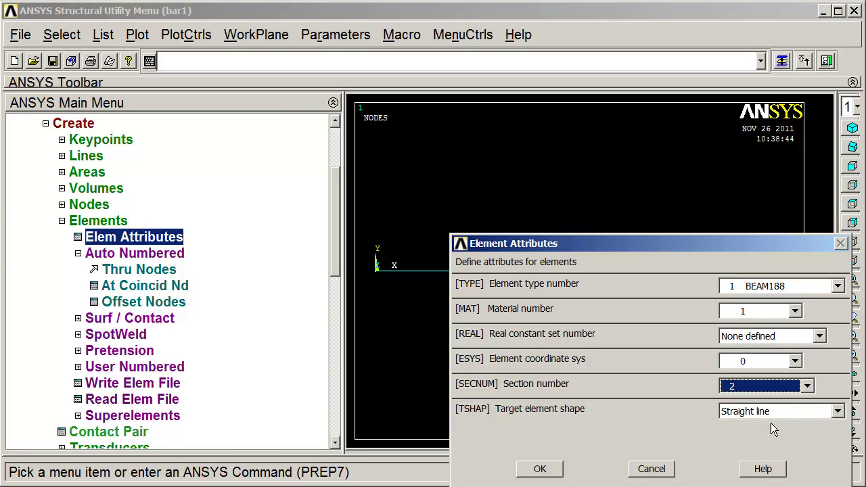
pyautogui.click(545, 467)
# Create an auto-numbered beam element through nodes 3 and 4 and finish the element creation
pyautogui.click(129, 270)
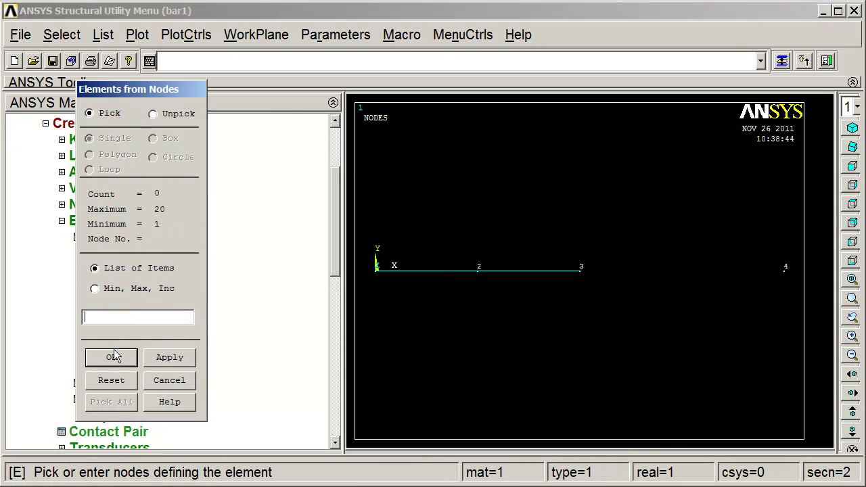
pyautogui.click(578, 272)
pyautogui.click(775, 277)
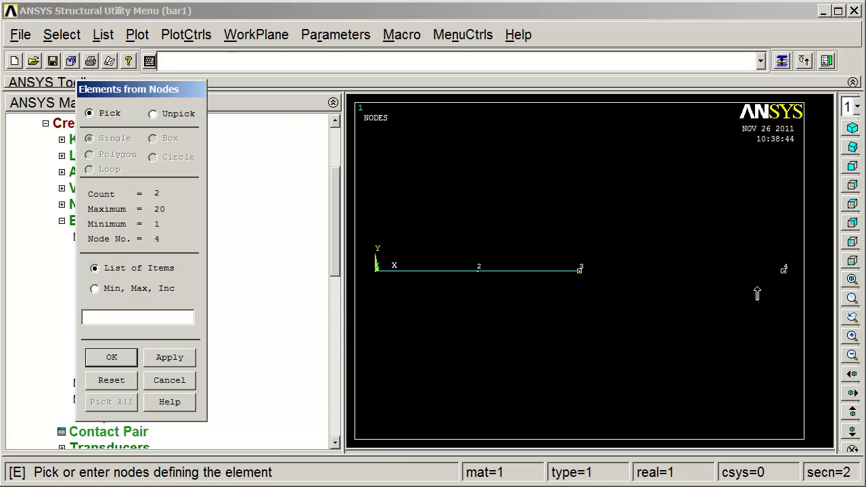
pyautogui.click(109, 351)
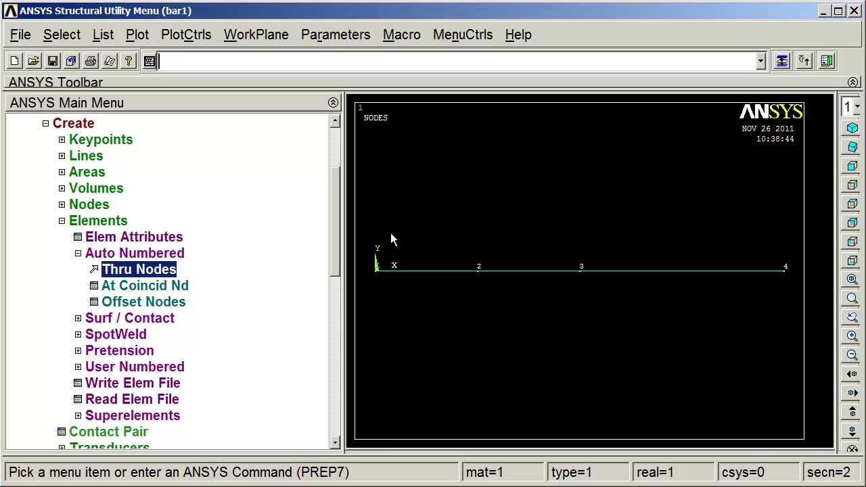
# Plot the elements of the bar in a rotated view
pyautogui.keyDown('ctrl'); pyautogui.moveTo(604, 257); pyautogui.dragTo(570, 293, button='right'); pyautogui.keyUp('ctrl')
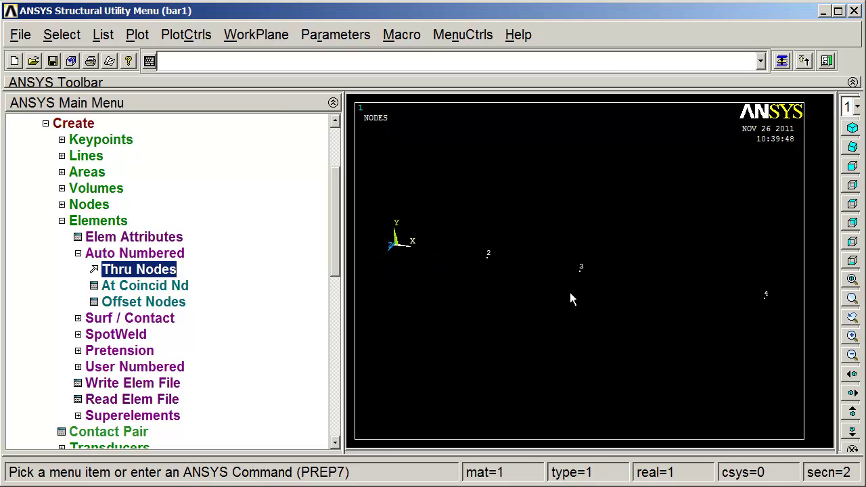
pyautogui.click(138, 35)
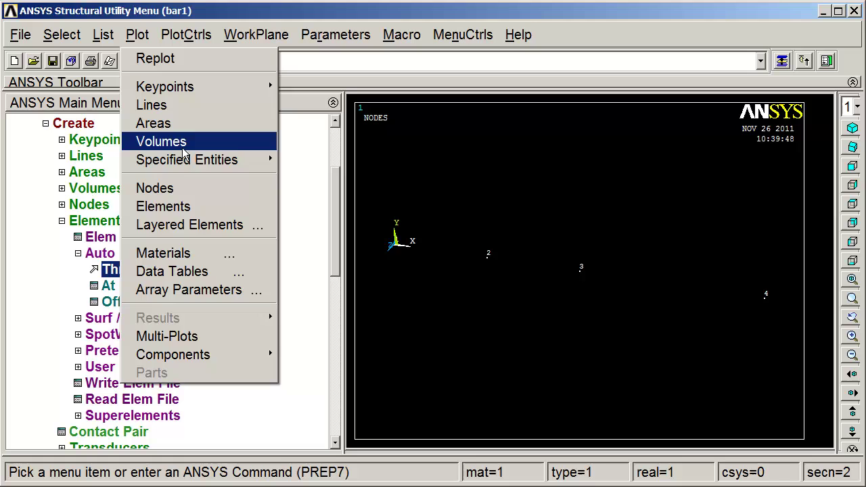
pyautogui.click(185, 207)
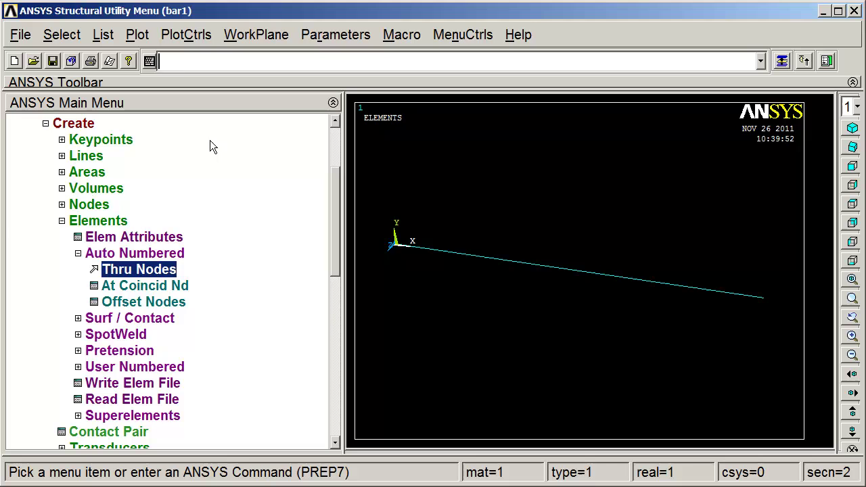
# Turn on the display of element shapes based on real constant descriptions and replot
pyautogui.click(170, 35)
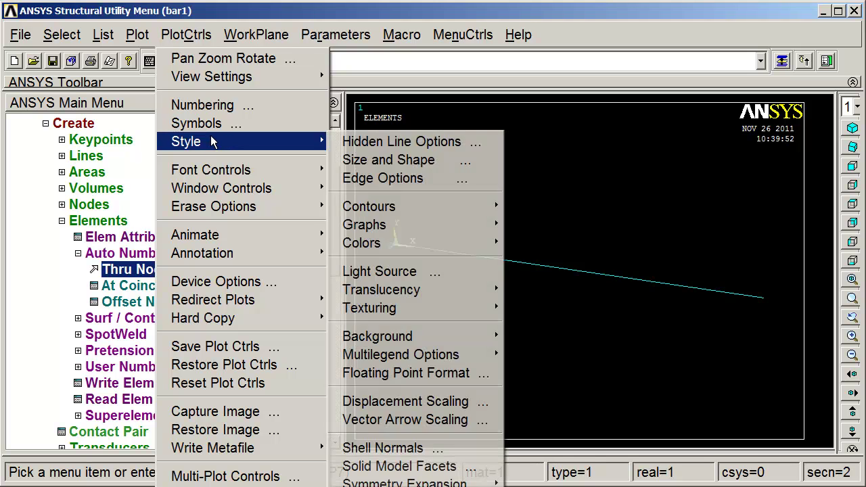
pyautogui.moveTo(212, 141)
pyautogui.click(389, 159)
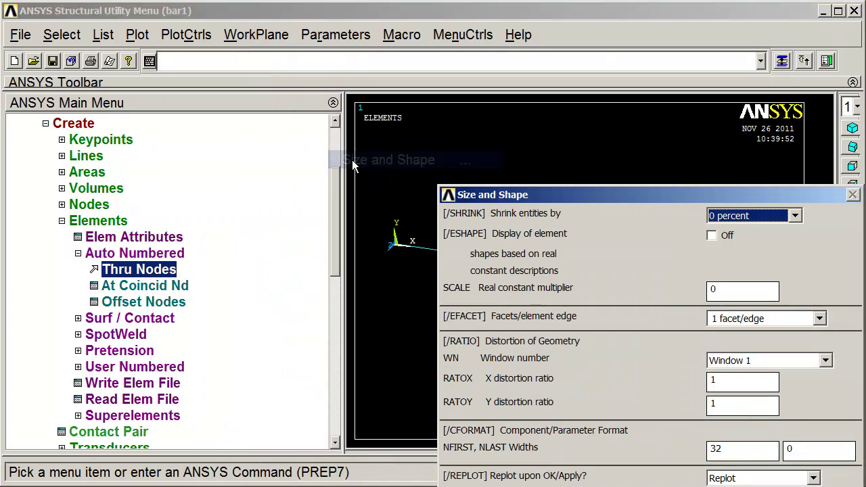
pyautogui.click(712, 234)
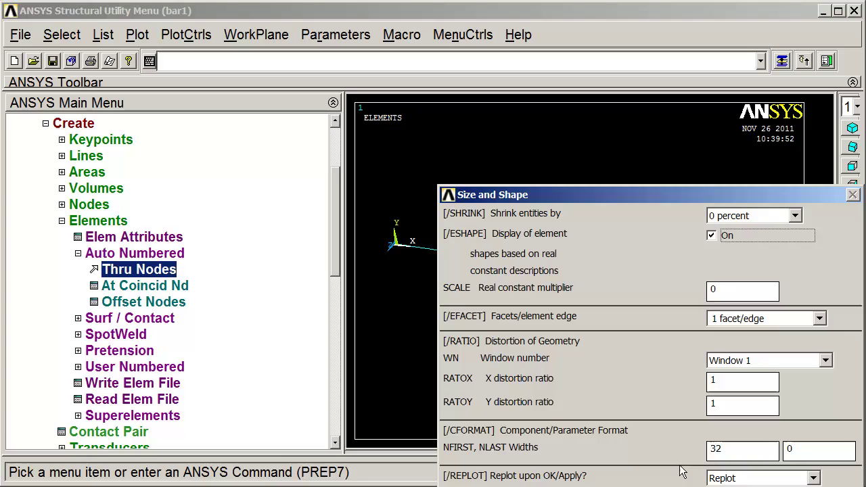
pyautogui.press('Return')
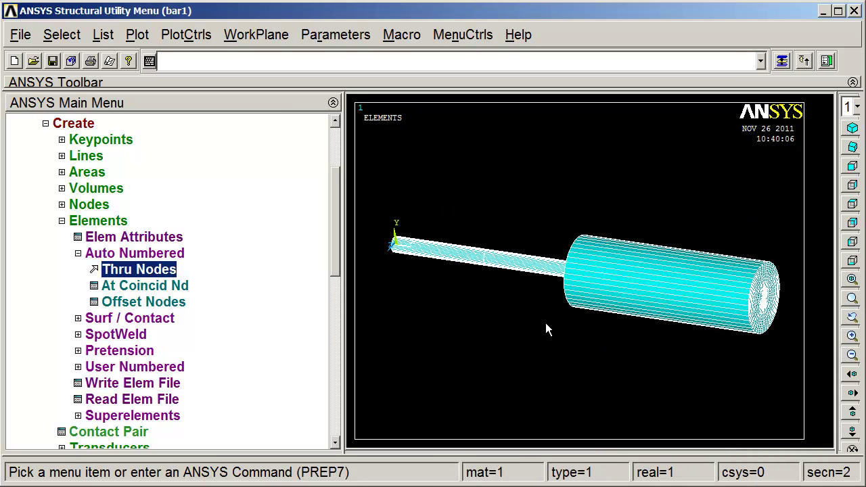
# Examine the two-diameter bar's solid shape from several angles
pyautogui.keyDown('ctrl'); pyautogui.moveTo(547, 321); pyautogui.dragTo(706, 342, button='right'); pyautogui.keyUp('ctrl')
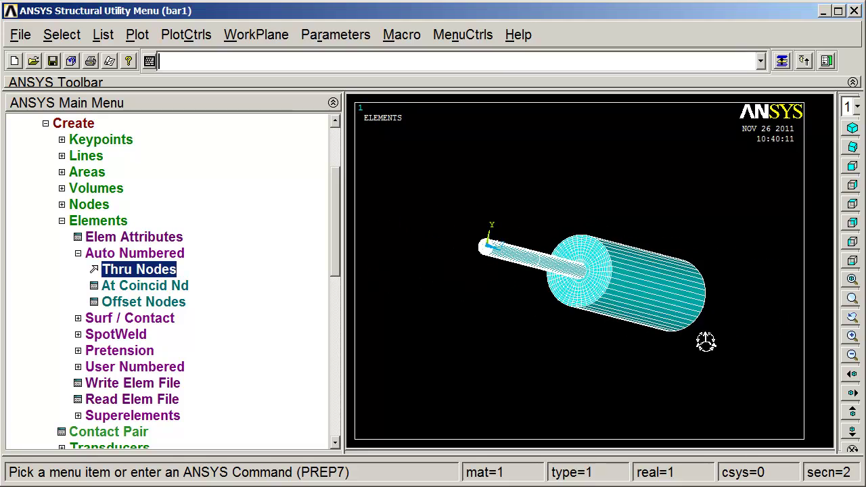
pyautogui.keyDown('ctrl'); pyautogui.moveTo(706, 342); pyautogui.dragTo(677, 323, button='middle'); pyautogui.keyUp('ctrl')
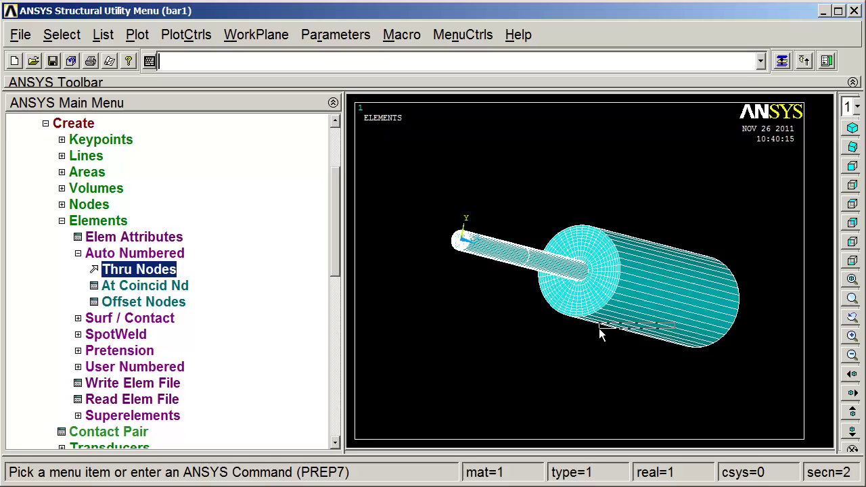
pyautogui.keyDown('ctrl'); pyautogui.moveTo(601, 333); pyautogui.dragTo(657, 296, button='middle'); pyautogui.keyUp('ctrl')
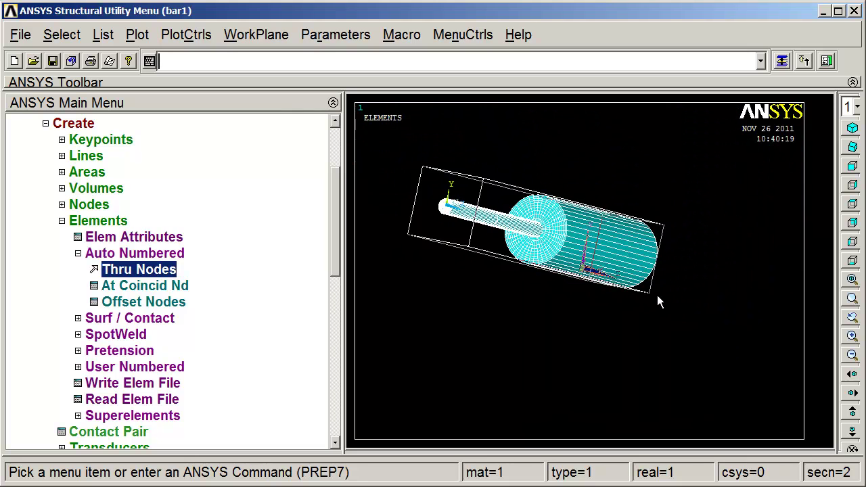
pyautogui.keyDown('ctrl'); pyautogui.moveTo(657, 295); pyautogui.dragTo(669, 327, button='right'); pyautogui.keyUp('ctrl')
pyautogui.rightClick(531, 263)
pyautogui.click(489, 270)
pyautogui.keyDown('ctrl'); pyautogui.moveTo(670, 327); pyautogui.dragTo(473, 277, button='middle'); pyautogui.keyUp('ctrl')
# Turn off the display of element shapes and replot the bar as lines
pyautogui.click(186, 36)
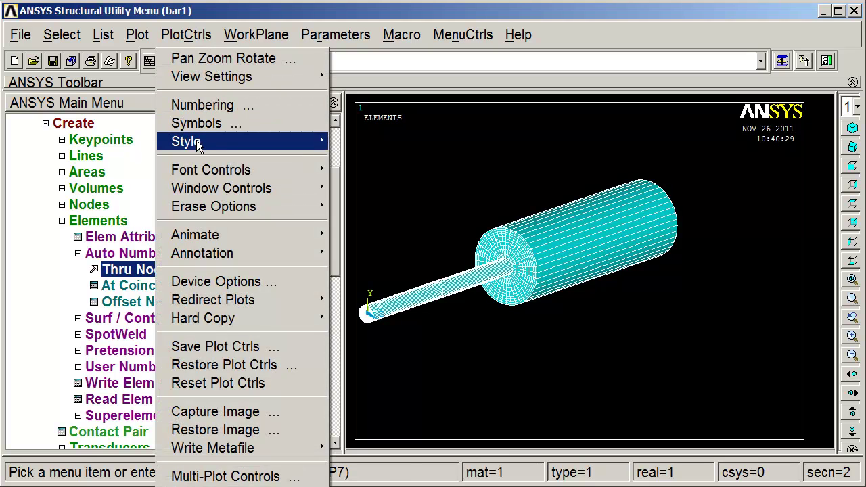
pyautogui.moveTo(193, 142)
pyautogui.click(404, 161)
pyautogui.click(713, 237)
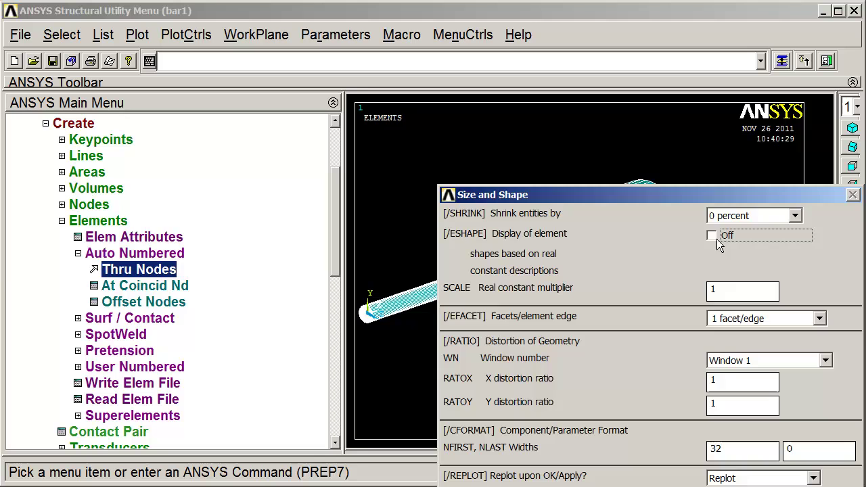
pyautogui.click(534, 484)
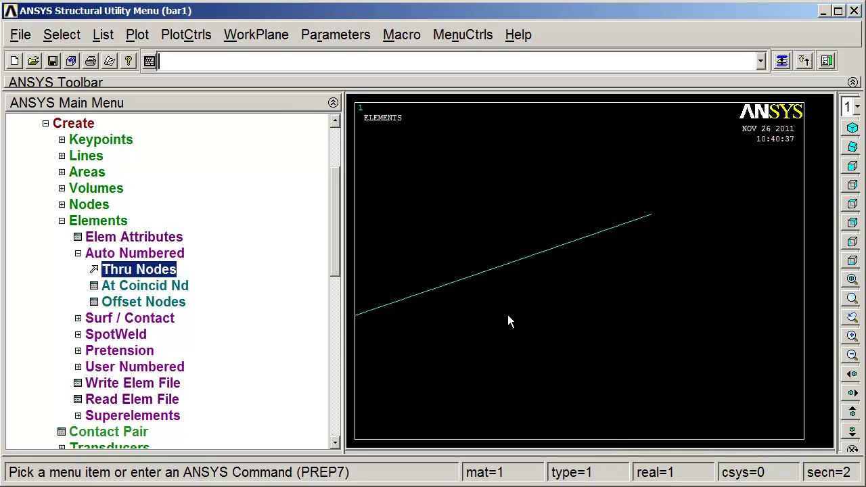
# Turn on node numbers and set the element/attribute numbering to Element numbers in the plot
pyautogui.click(139, 35)
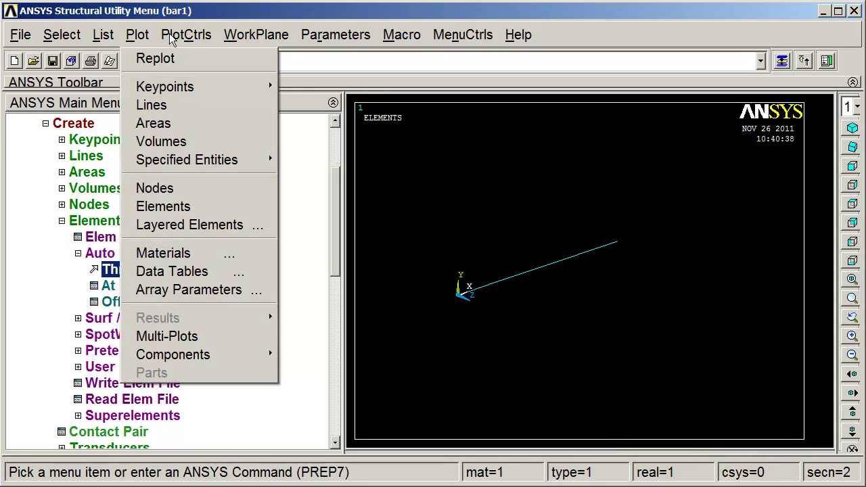
pyautogui.moveTo(181, 34)
pyautogui.click(202, 107)
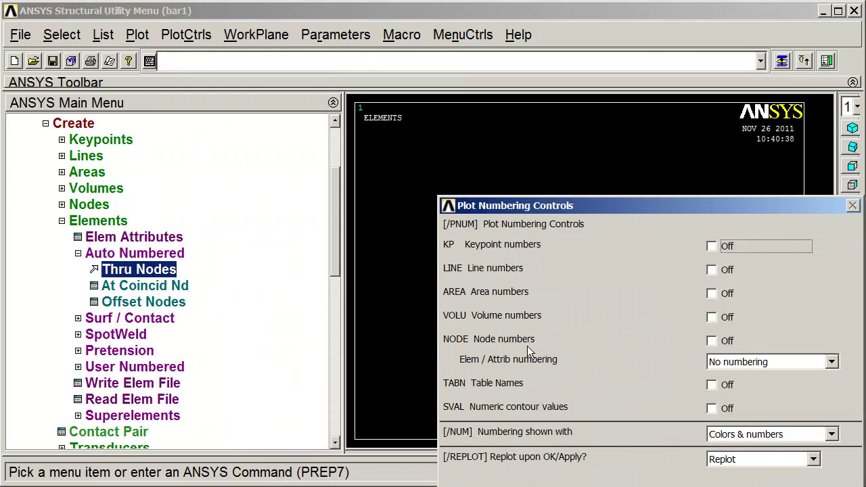
pyautogui.click(711, 341)
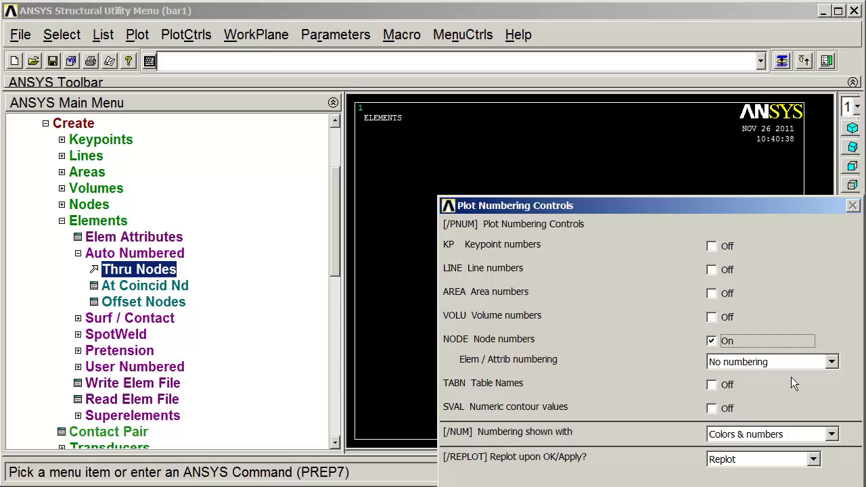
pyautogui.click(830, 364)
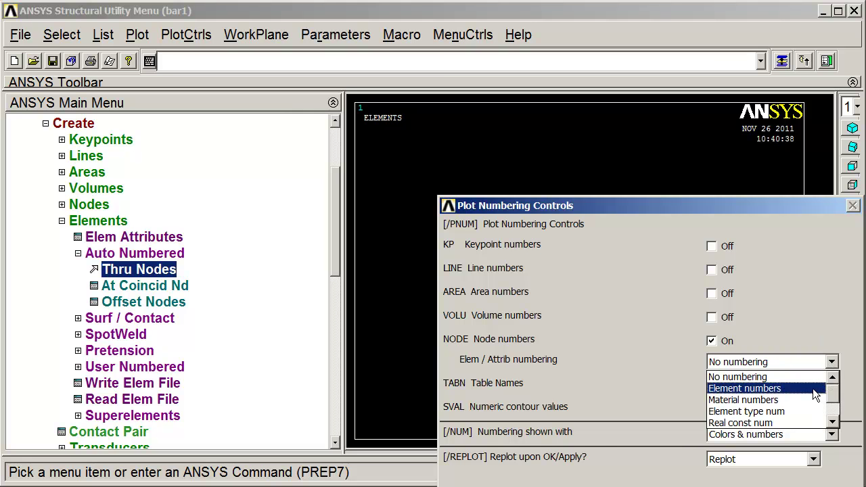
pyautogui.click(813, 389)
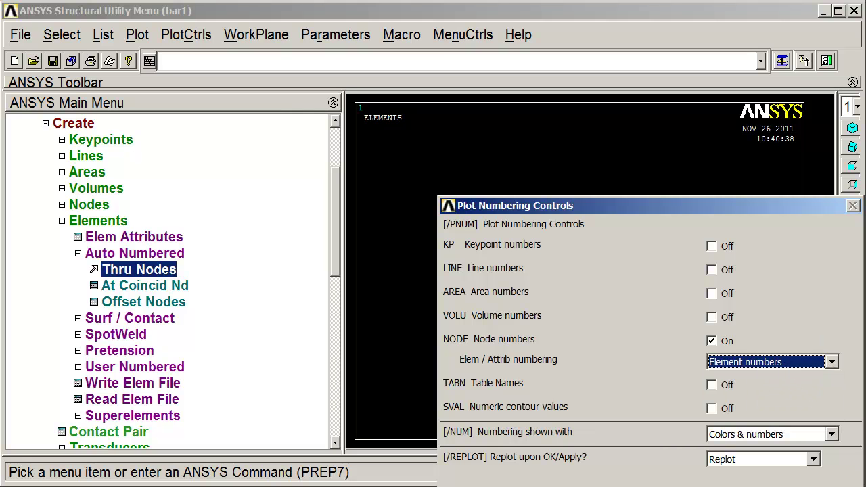
pyautogui.press('Return')
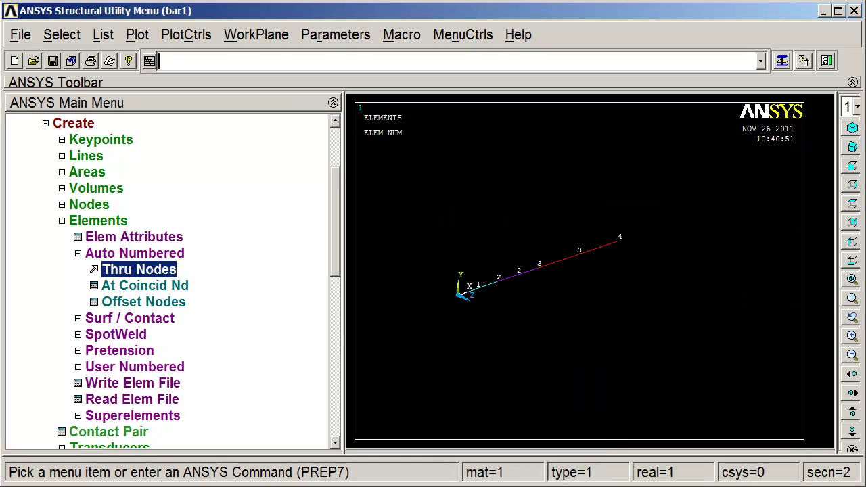
# Set the element/attribute numbering to Section numbers with node numbers on, and replot the bar
pyautogui.scroll(3, 465, 291)
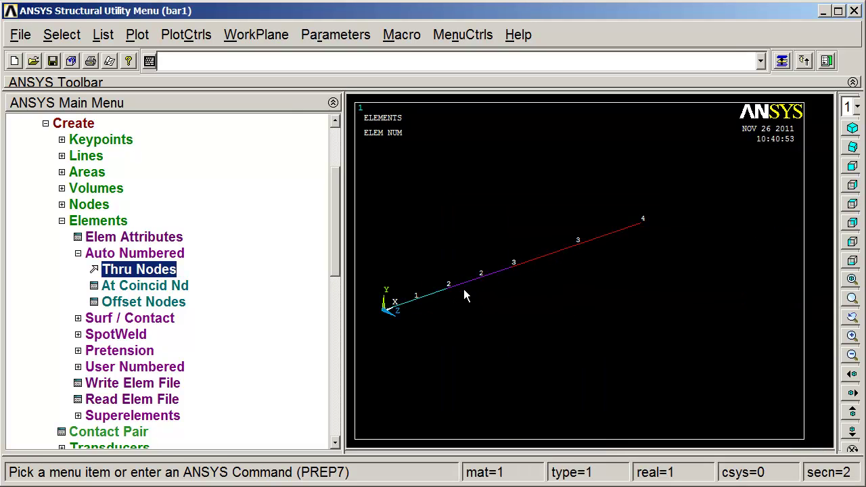
pyautogui.keyDown('ctrl'); pyautogui.moveTo(441, 312); pyautogui.dragTo(688, 263, button='right'); pyautogui.keyUp('ctrl')
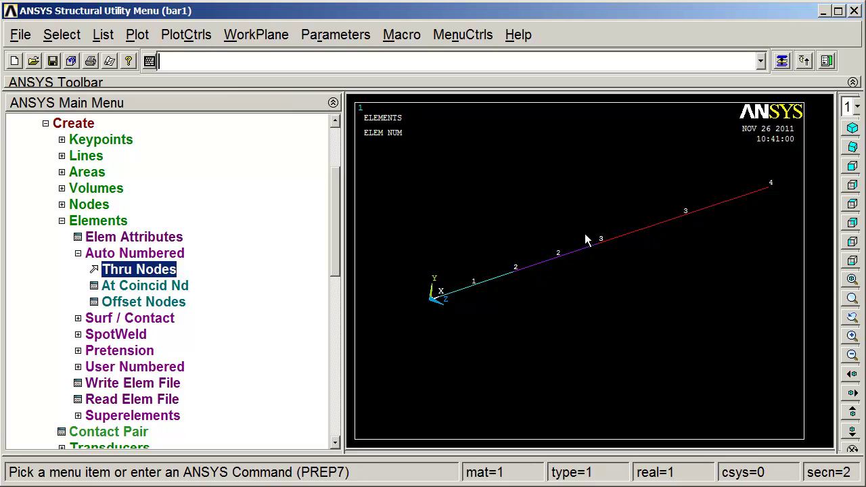
pyautogui.click(193, 34)
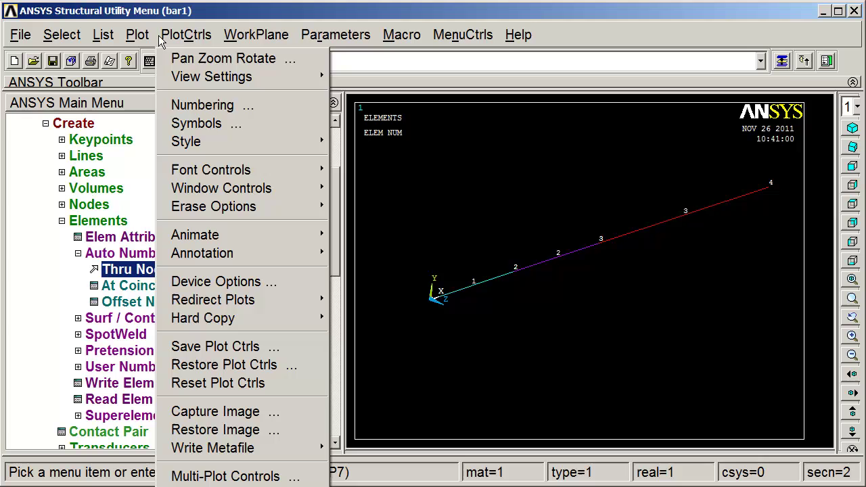
pyautogui.click(254, 105)
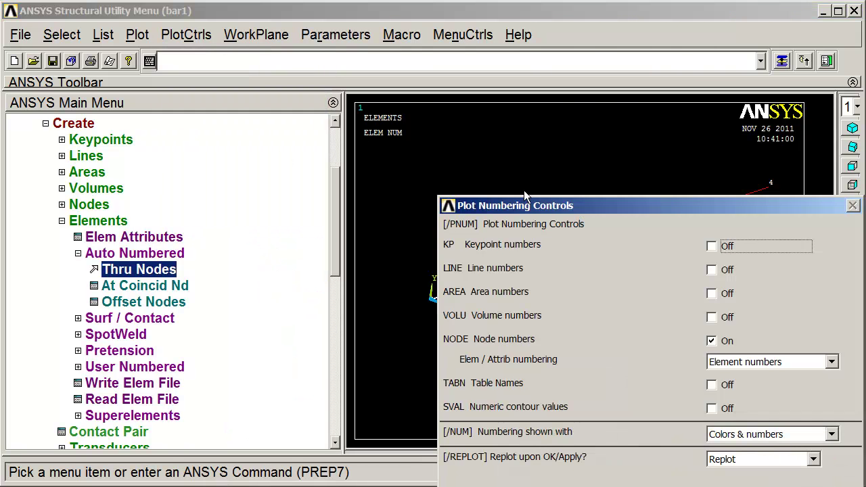
pyautogui.moveTo(524, 192); pyautogui.dragTo(257, 83)
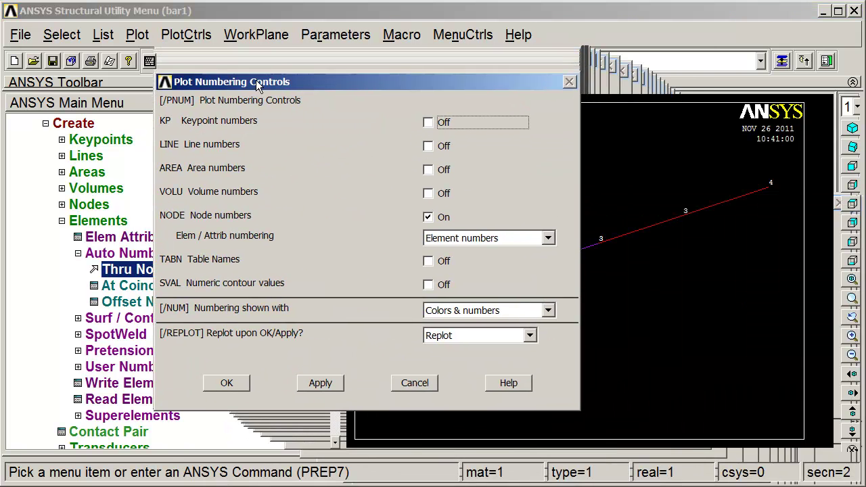
pyautogui.click(549, 238)
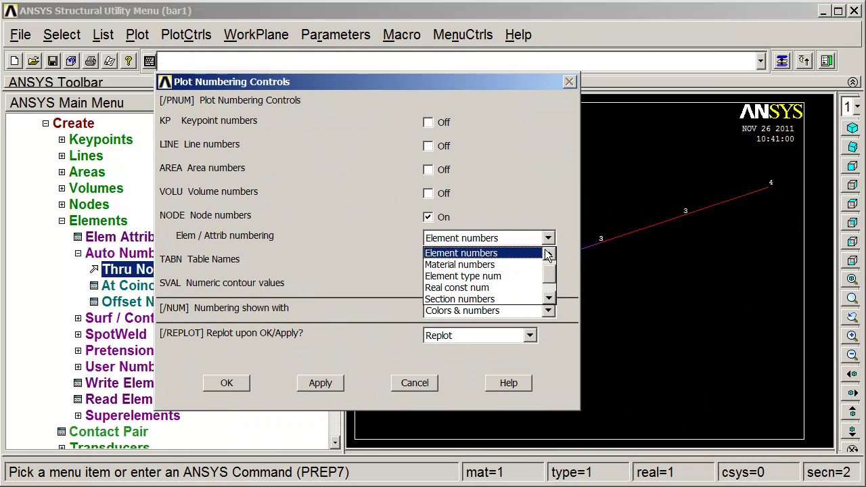
pyautogui.click(503, 298)
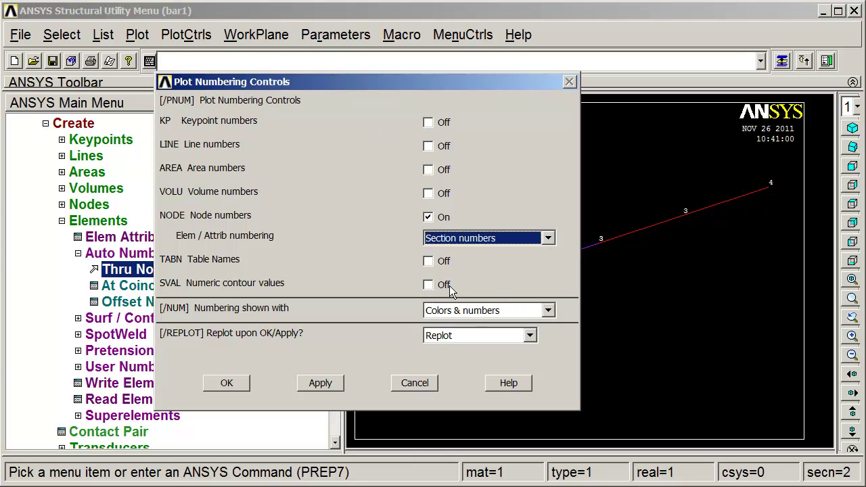
pyautogui.click(230, 384)
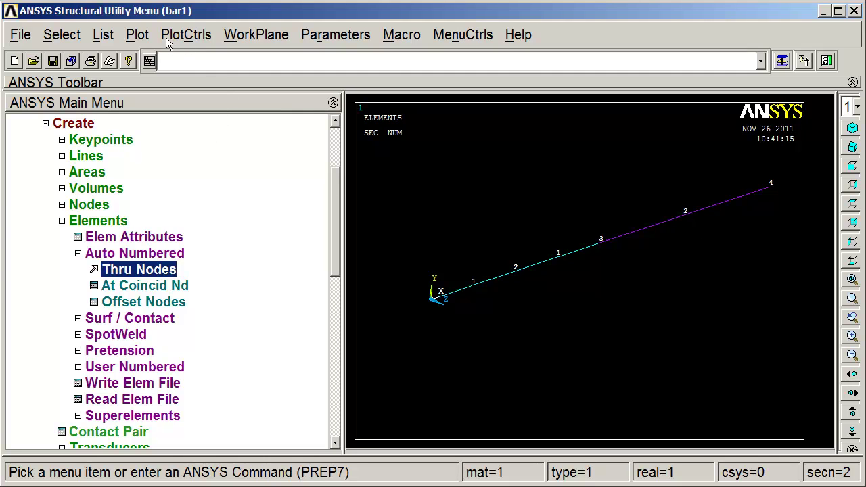
# Apply a structural force on node 2 in the FX direction with a constant value of 10
pyautogui.click(45, 123)
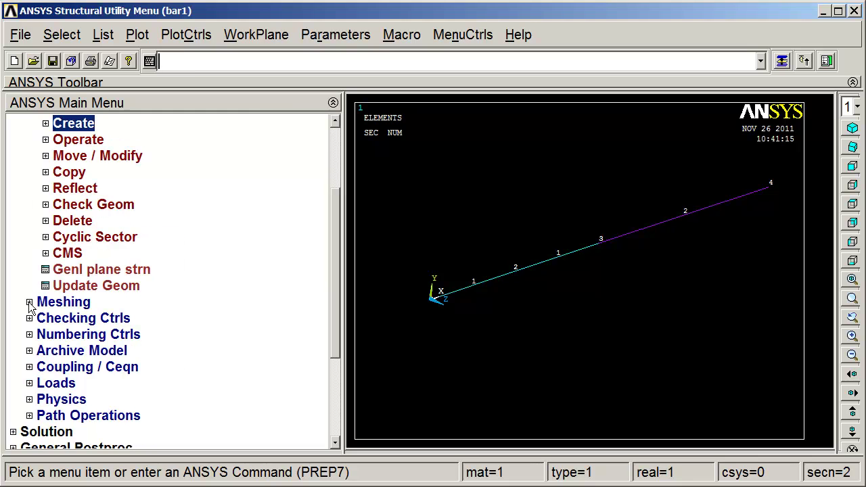
pyautogui.scroll(6, 336, 292)
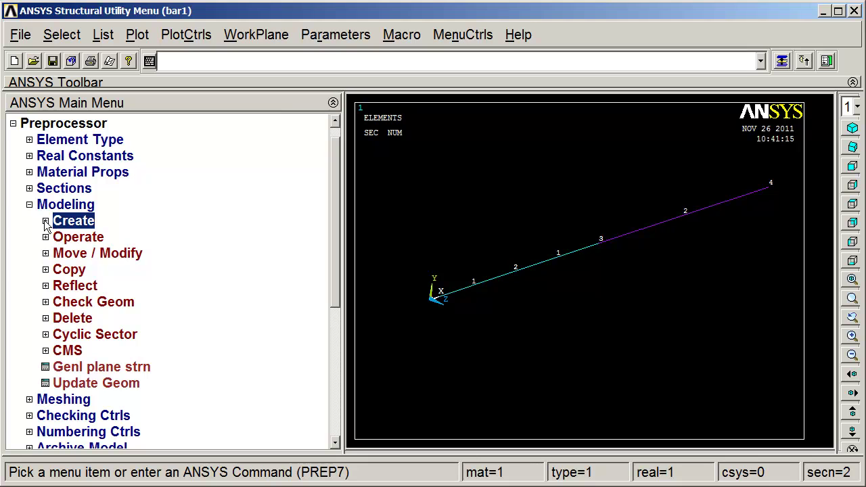
pyautogui.click(29, 204)
pyautogui.click(29, 302)
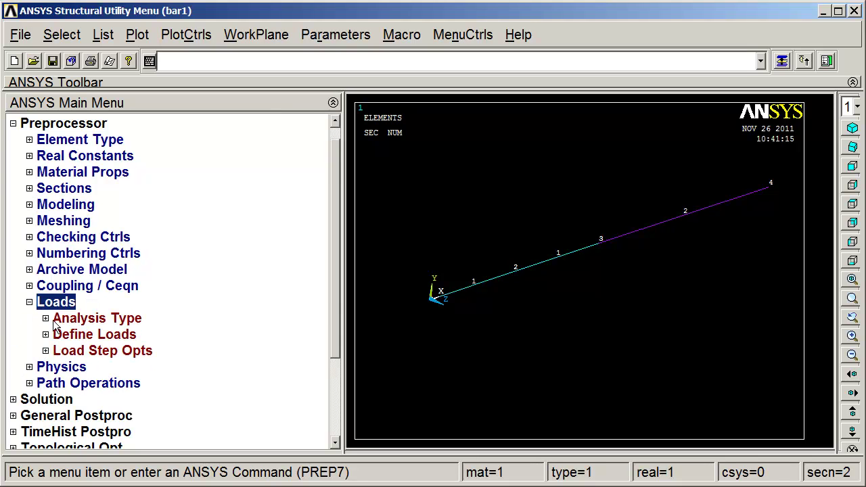
pyautogui.scroll(-2, 333, 299)
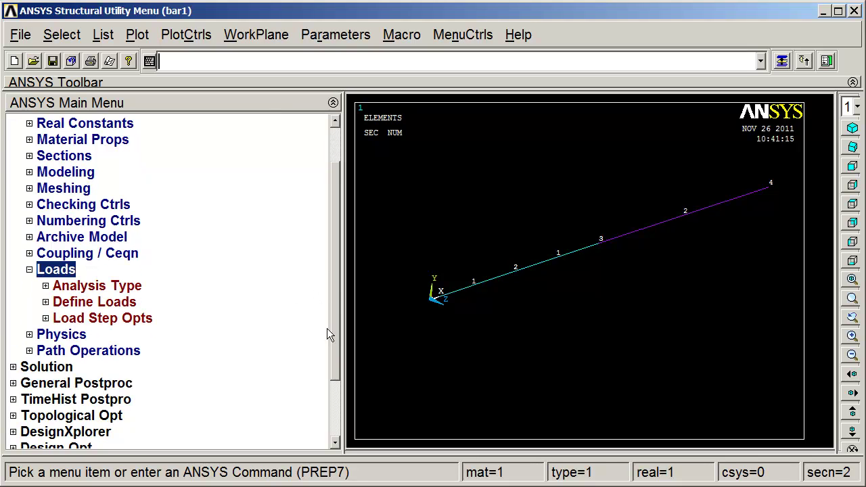
pyautogui.click(54, 302)
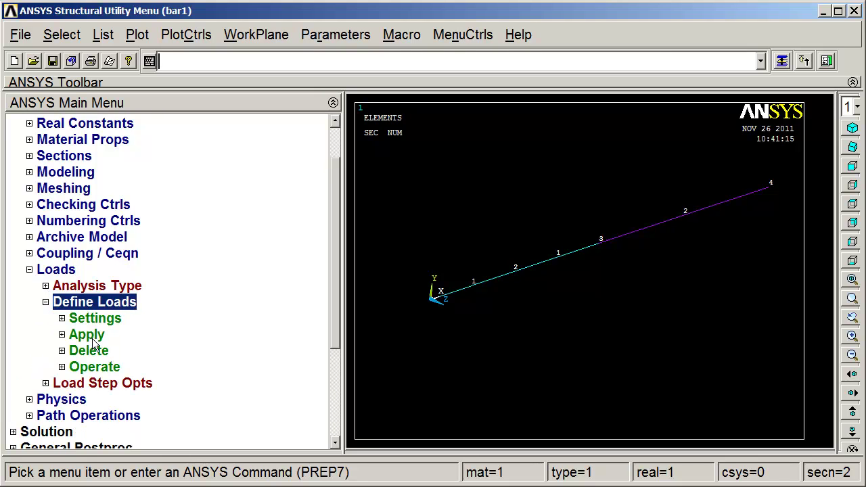
pyautogui.click(62, 335)
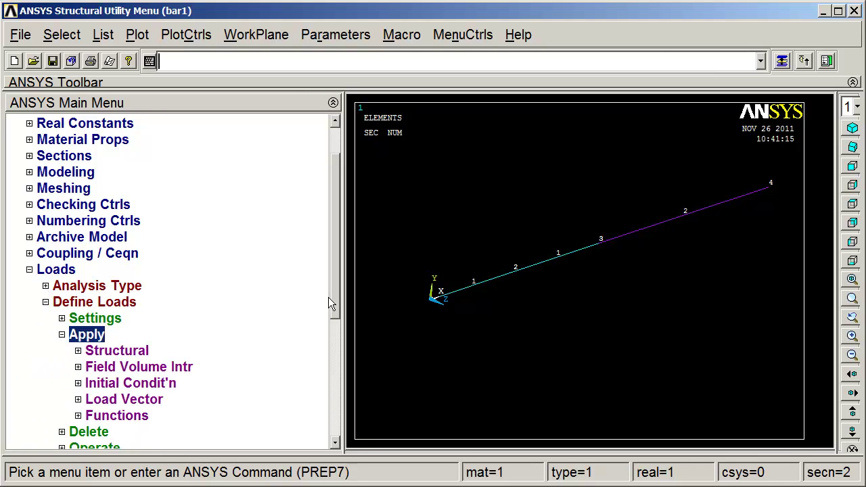
pyautogui.click(78, 350)
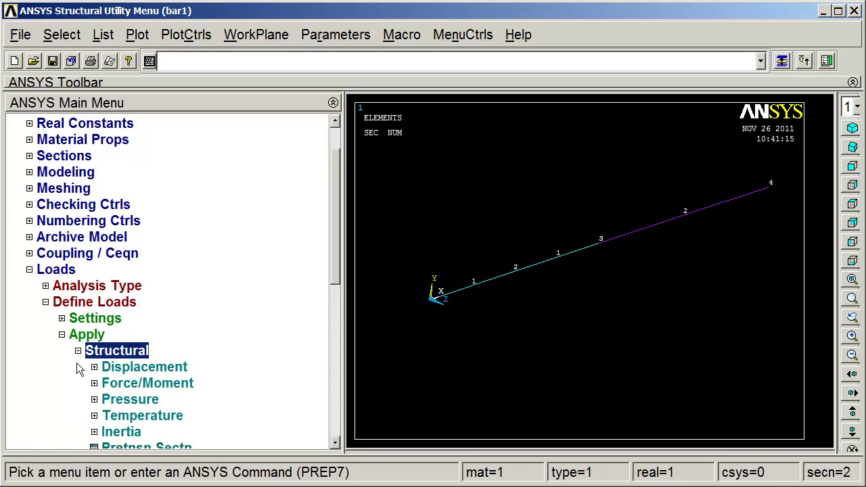
pyautogui.click(111, 383)
pyautogui.click(141, 414)
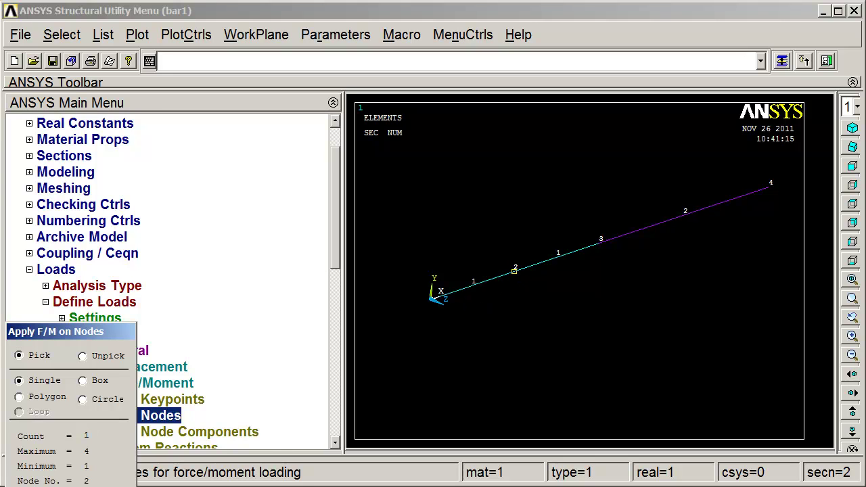
pyautogui.press('Return')
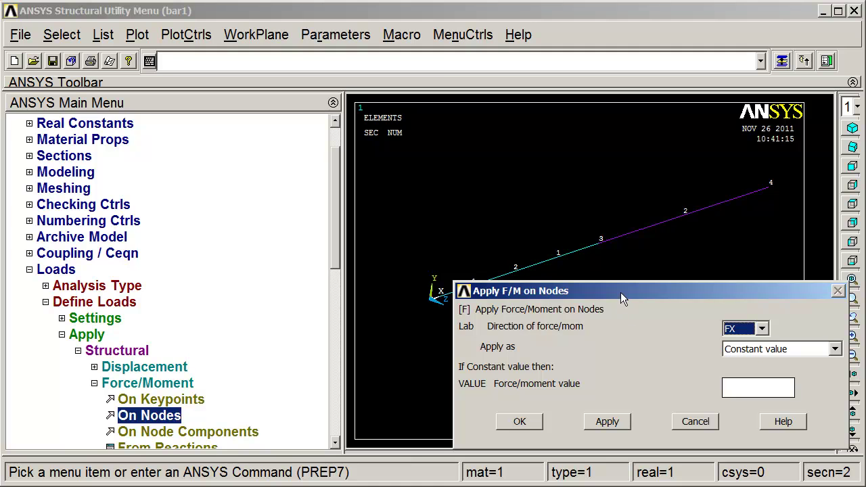
pyautogui.moveTo(623, 296); pyautogui.dragTo(373, 165)
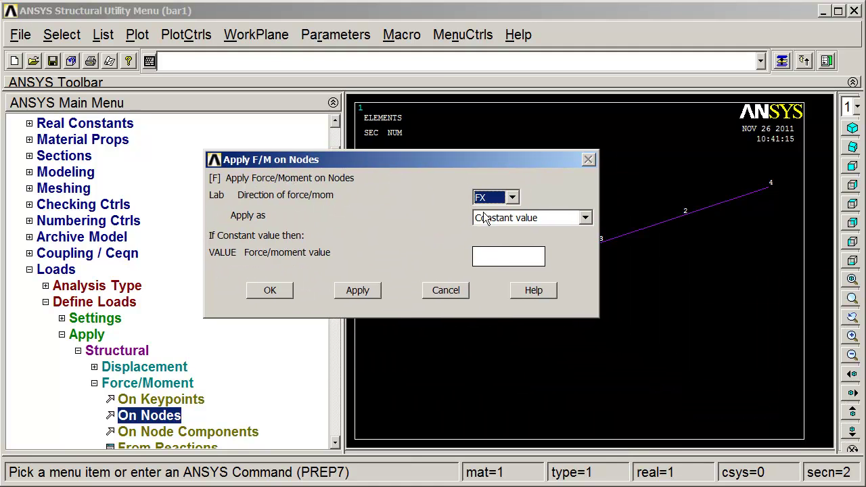
pyautogui.click(493, 263)
pyautogui.write('10')
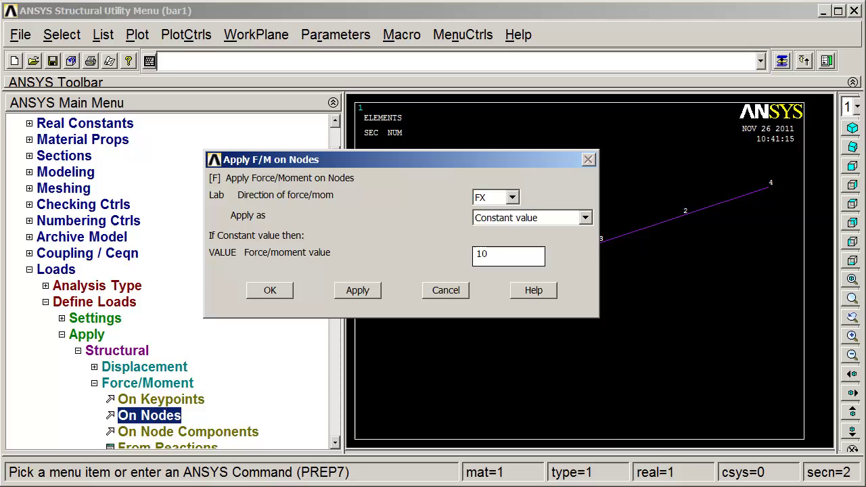
pyautogui.click(270, 291)
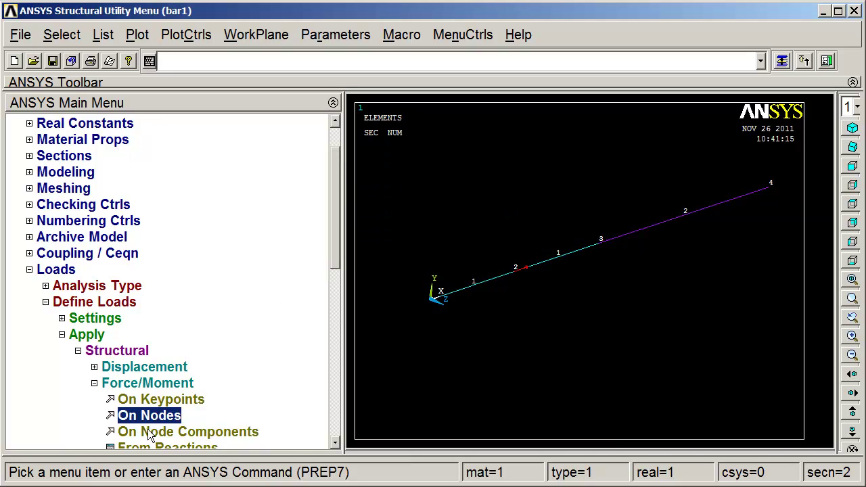
# Start a structural displacement constraint on nodes and pick the bar's two end nodes, 1 and 4
pyautogui.click(128, 369)
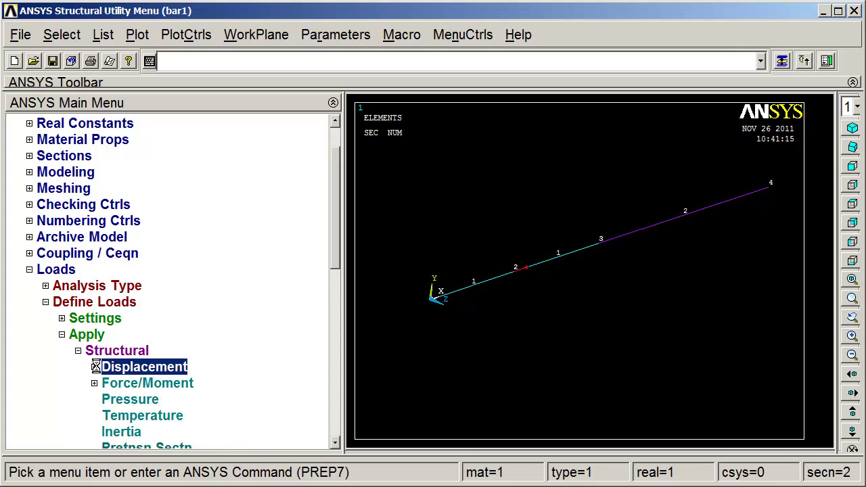
pyautogui.click(130, 432)
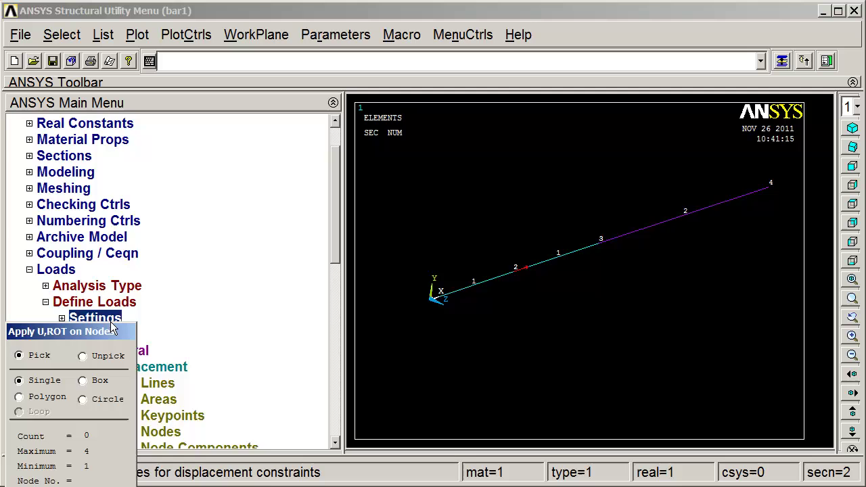
pyautogui.moveTo(112, 331); pyautogui.dragTo(319, 115)
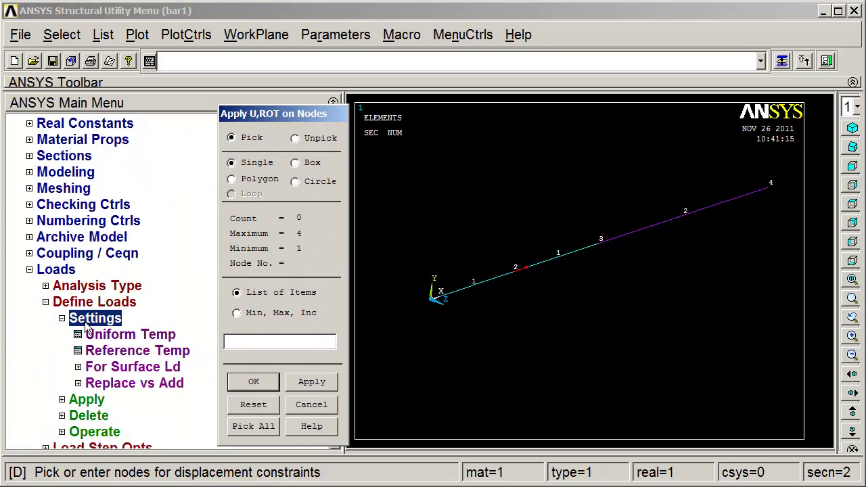
pyautogui.click(69, 399)
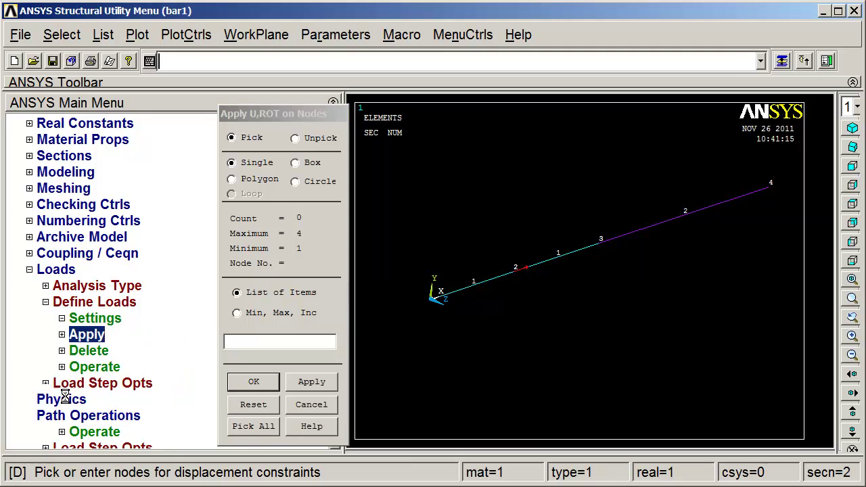
pyautogui.click(128, 431)
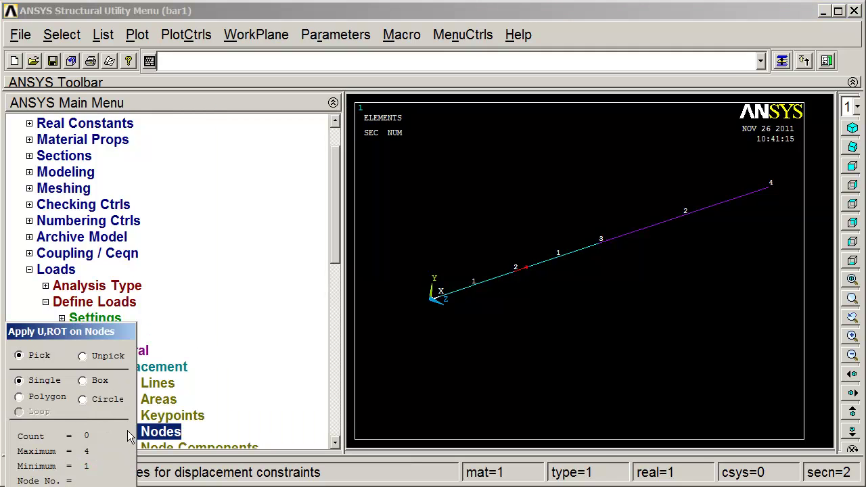
pyautogui.moveTo(117, 333); pyautogui.dragTo(232, 80)
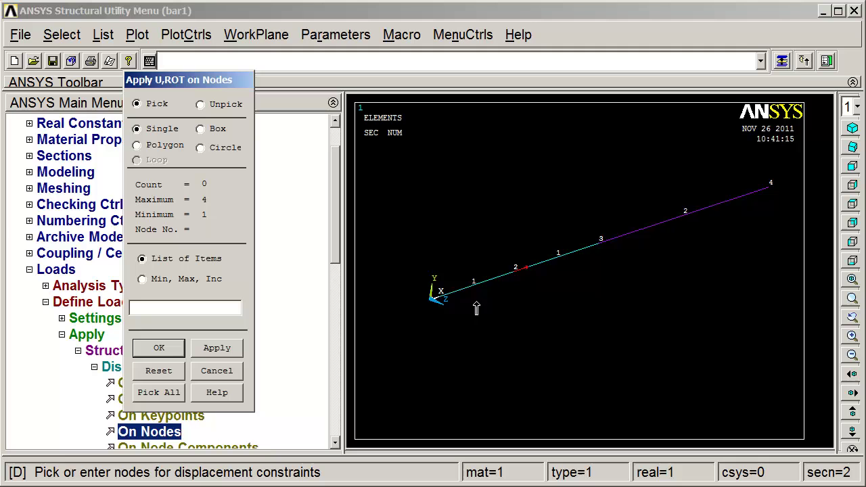
pyautogui.click(430, 302)
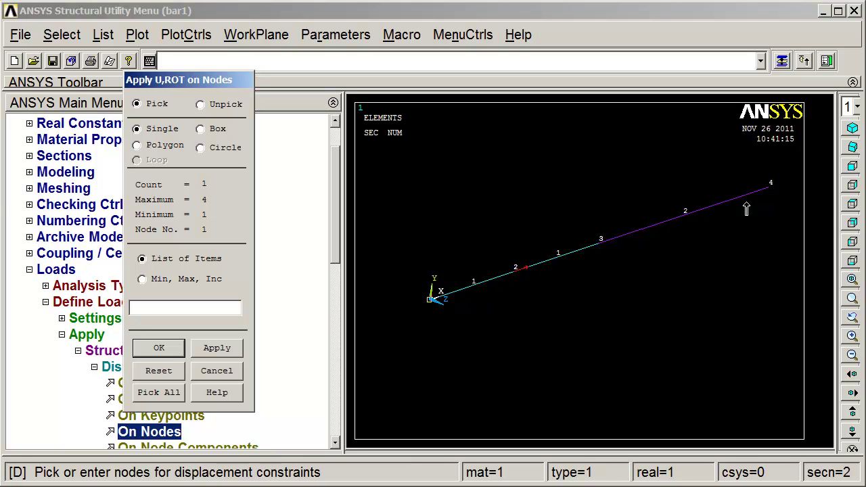
pyautogui.click(770, 190)
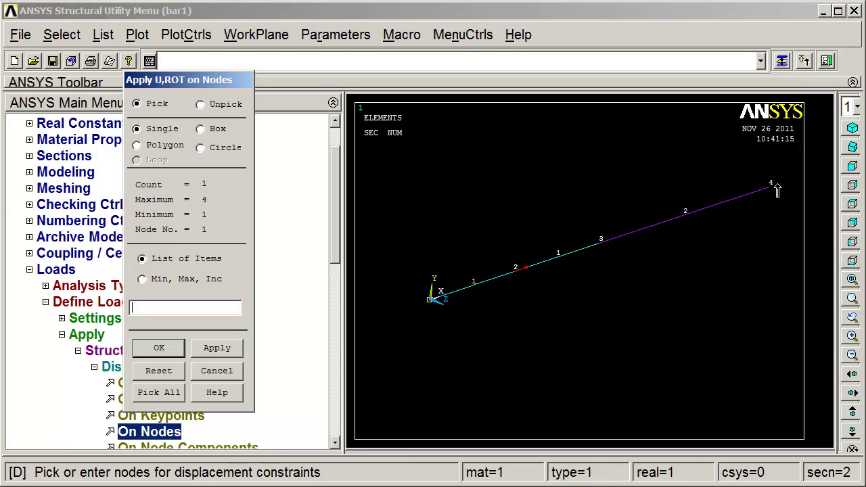
pyautogui.click(159, 348)
# Constrain UX, UY, UZ and ROTX at the picked end nodes with a constant displacement value of 0
pyautogui.moveTo(568, 265); pyautogui.dragTo(157, 65)
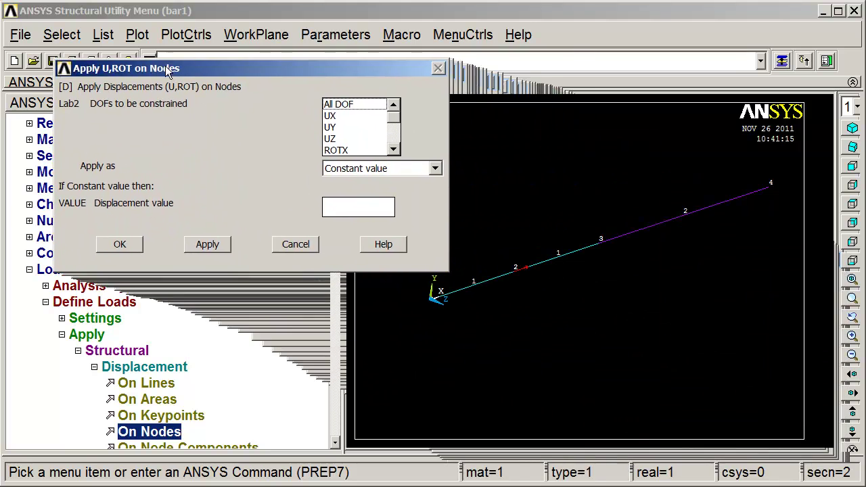
pyautogui.click(329, 127)
pyautogui.click(329, 115)
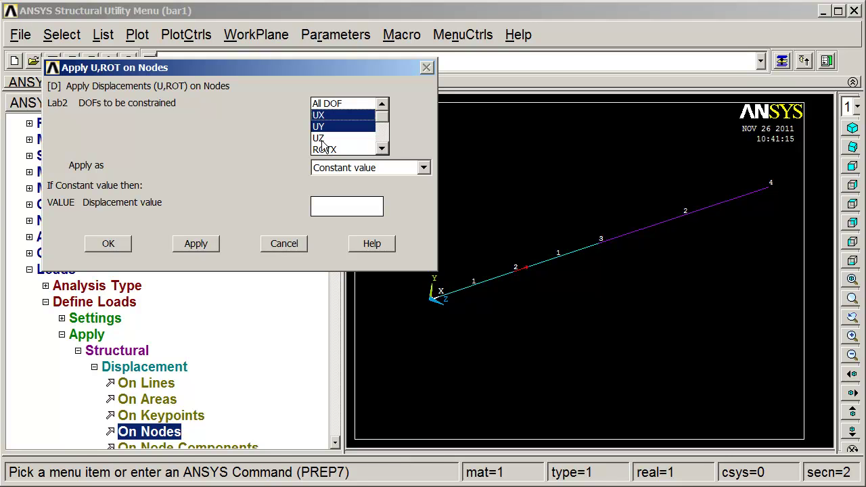
pyautogui.click(322, 138)
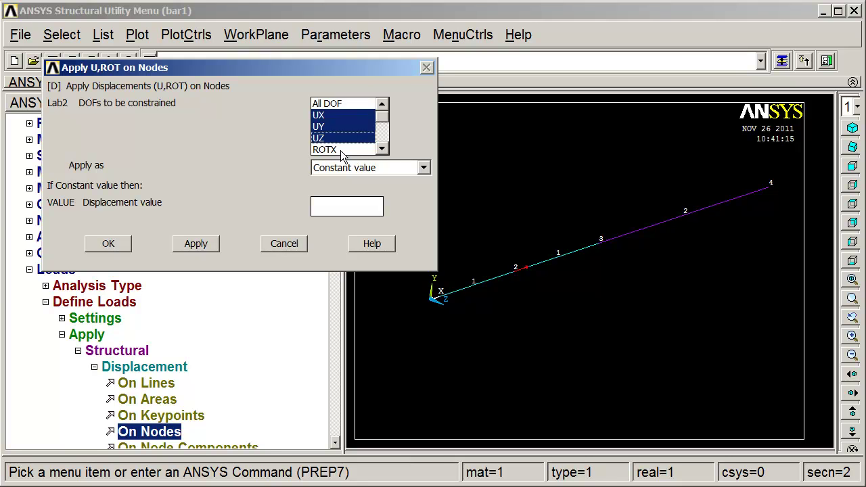
pyautogui.click(342, 150)
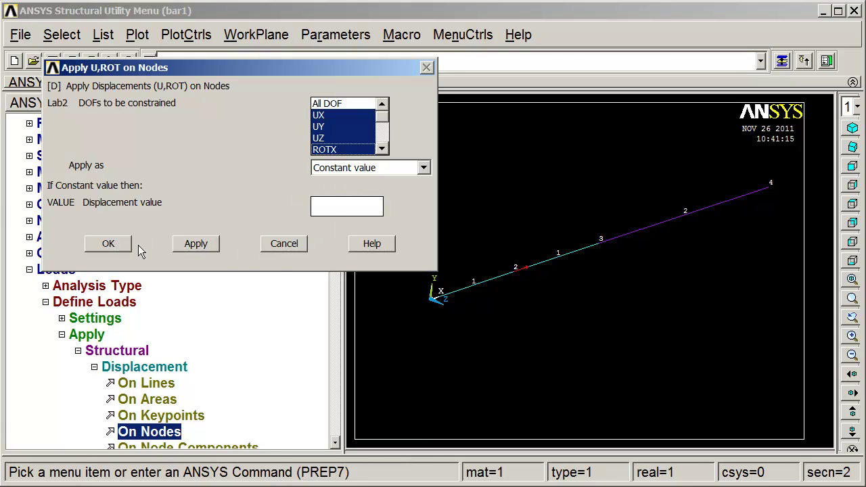
pyautogui.click(381, 208)
pyautogui.write('0')
pyautogui.click(127, 245)
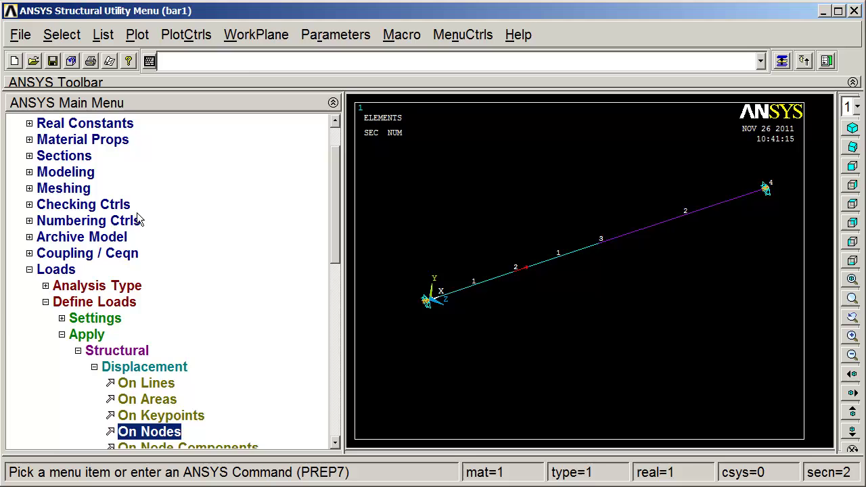
# Close the preprocessor's load options and switch to the Solution processor
pyautogui.click(43, 270)
pyautogui.scroll(-1, 326, 257)
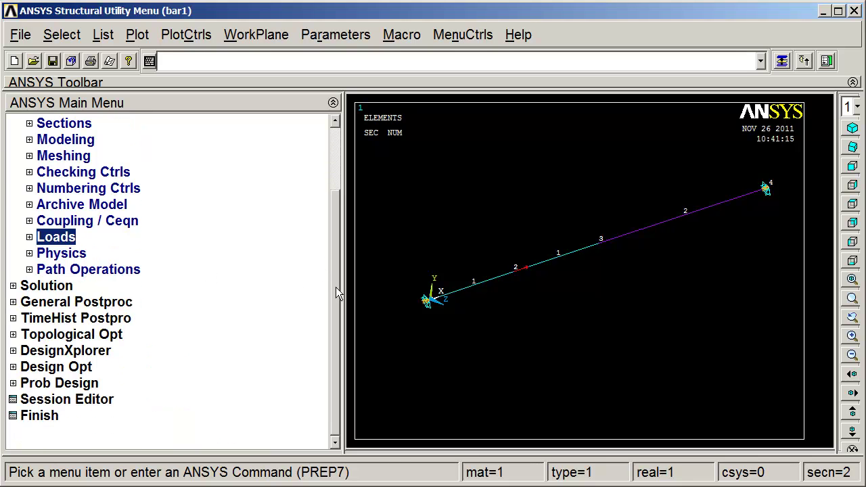
pyautogui.click(12, 285)
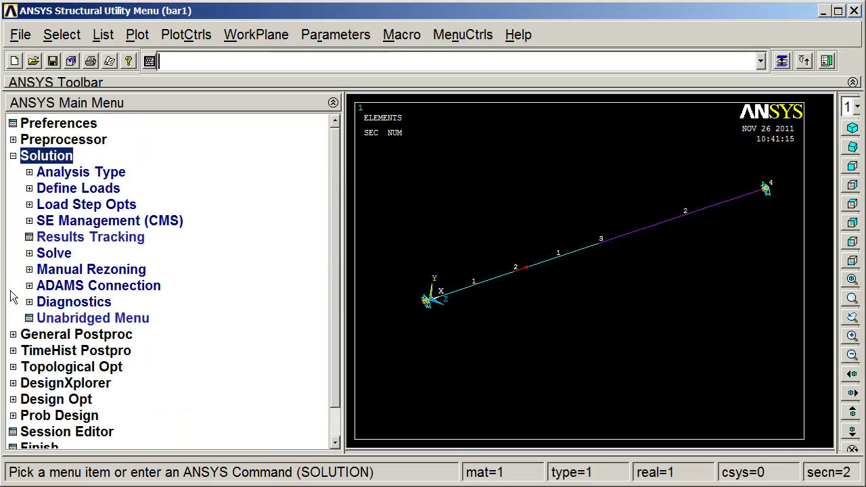
# Solve the current load step for the constrained bar and close the solution status report
pyautogui.click(45, 254)
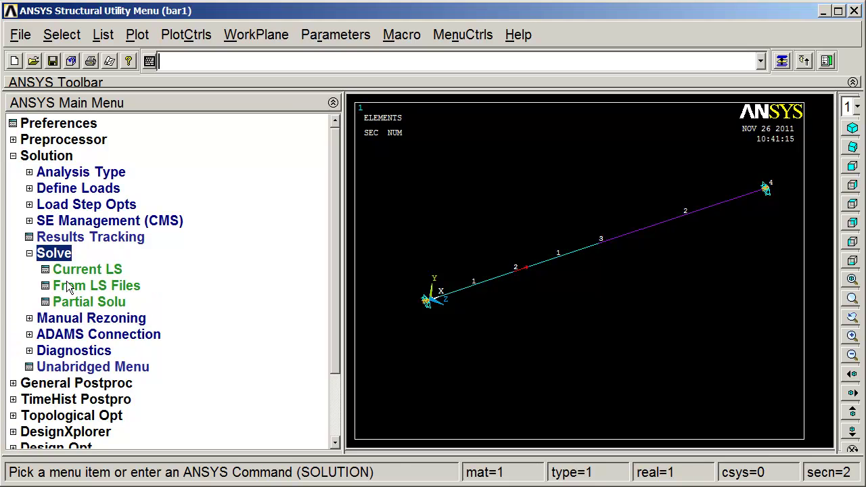
pyautogui.click(86, 270)
pyautogui.click(413, 320)
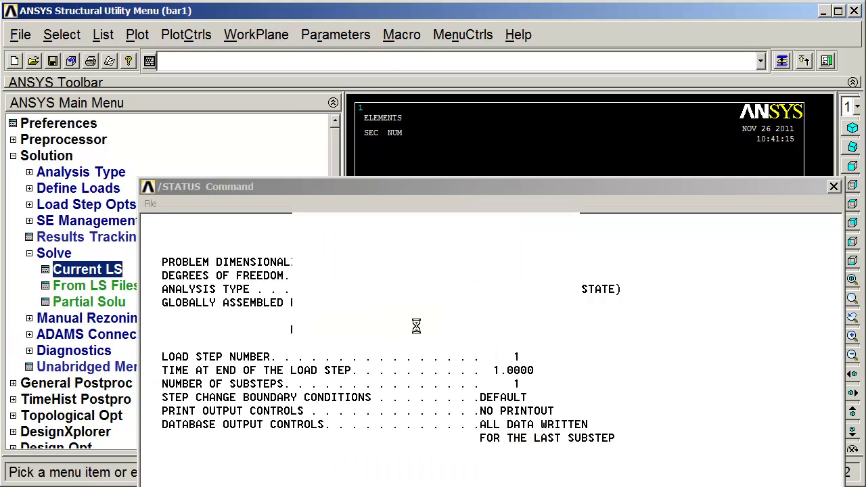
pyautogui.click(192, 97)
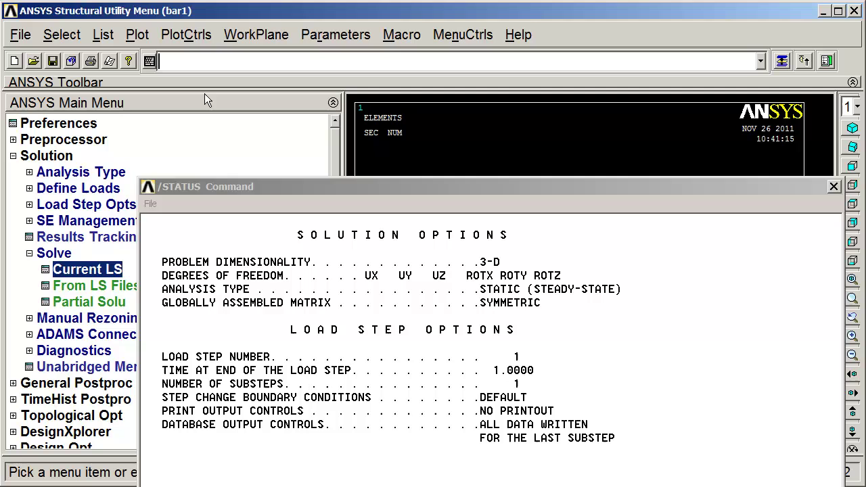
pyautogui.click(834, 187)
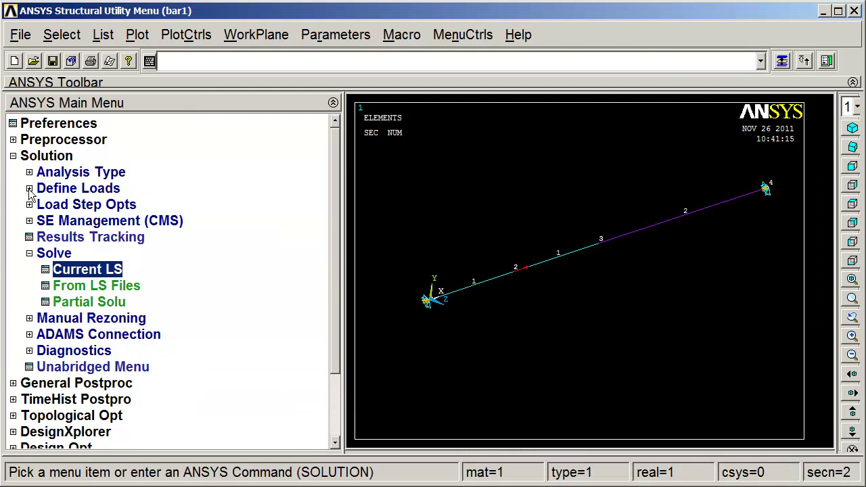
# Switch to the general postprocessor, list the nodal DOF solution for the X-component of displacement, review it and close the listing
pyautogui.click(12, 158)
pyautogui.click(14, 173)
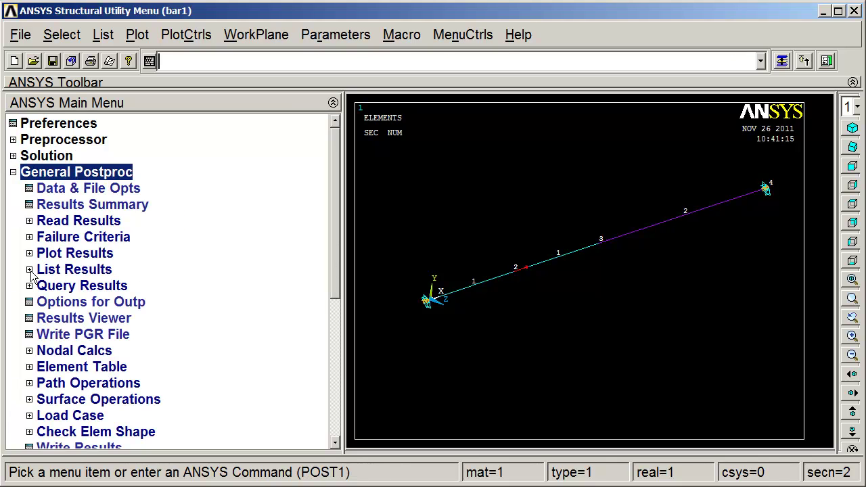
pyautogui.click(30, 271)
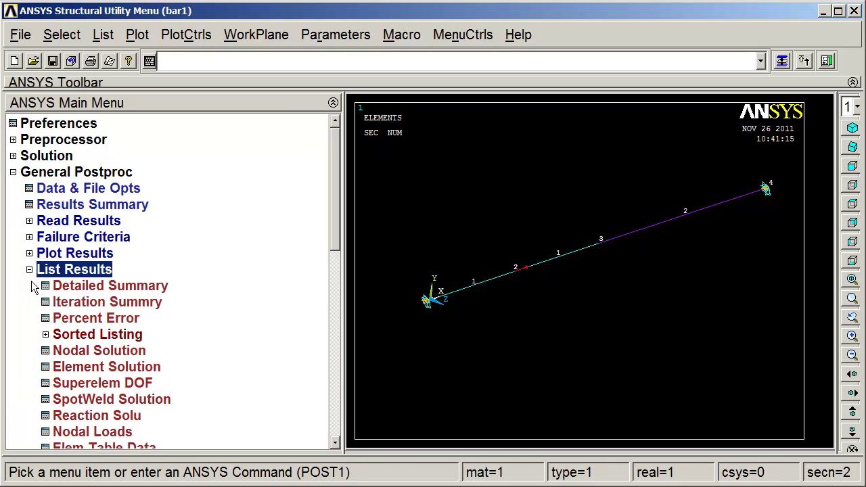
pyautogui.click(95, 352)
pyautogui.moveTo(515, 107); pyautogui.dragTo(309, 29)
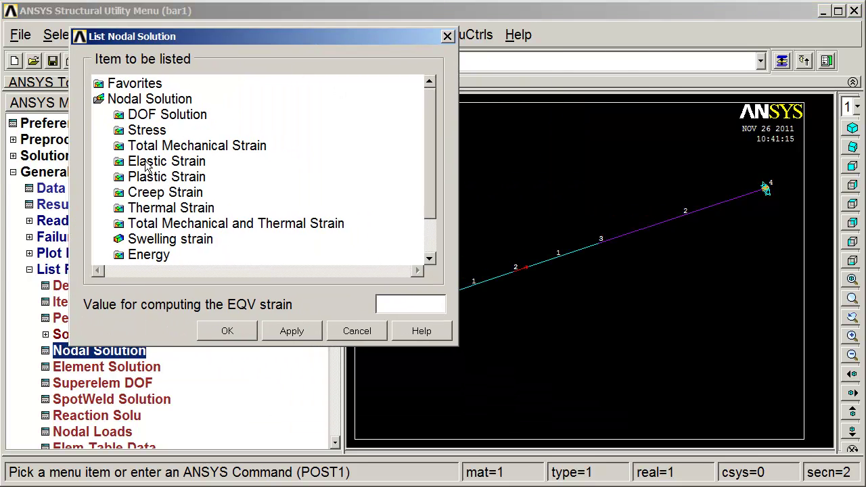
pyautogui.click(119, 115)
pyautogui.click(194, 132)
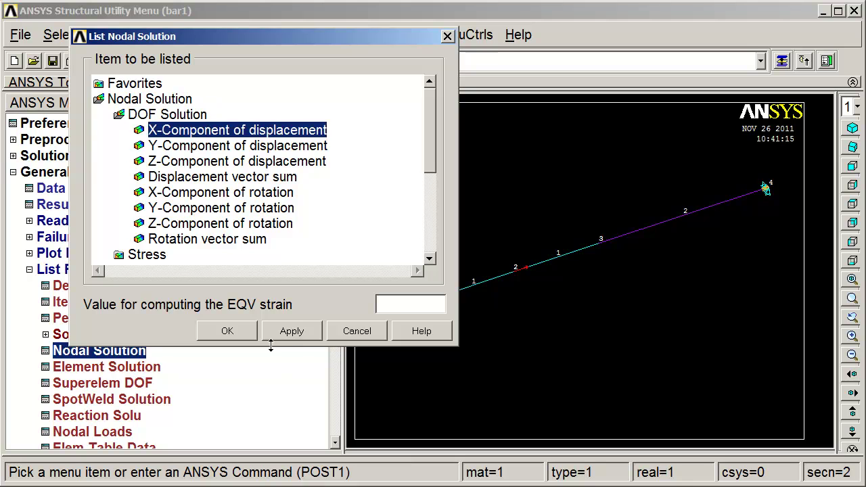
pyautogui.click(246, 332)
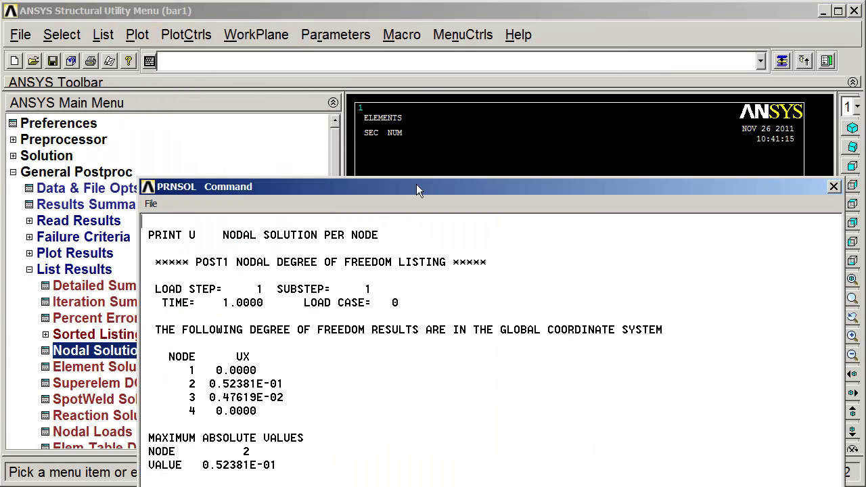
pyautogui.moveTo(416, 184); pyautogui.dragTo(381, 32)
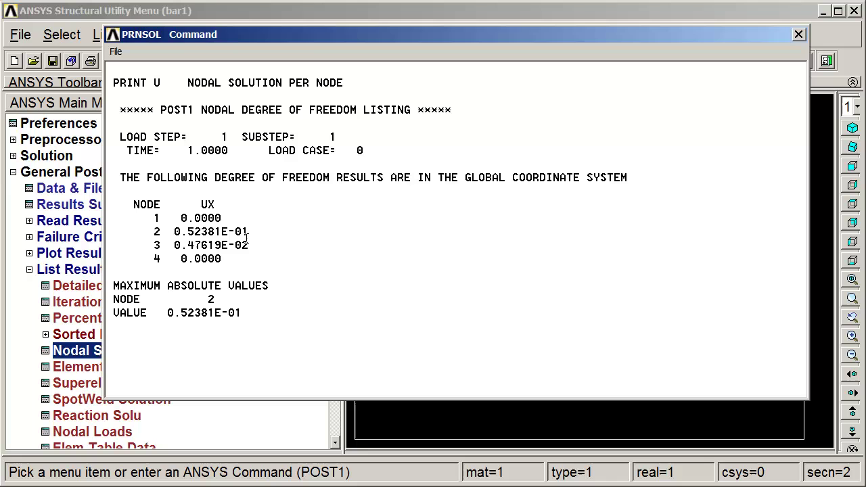
pyautogui.click(797, 38)
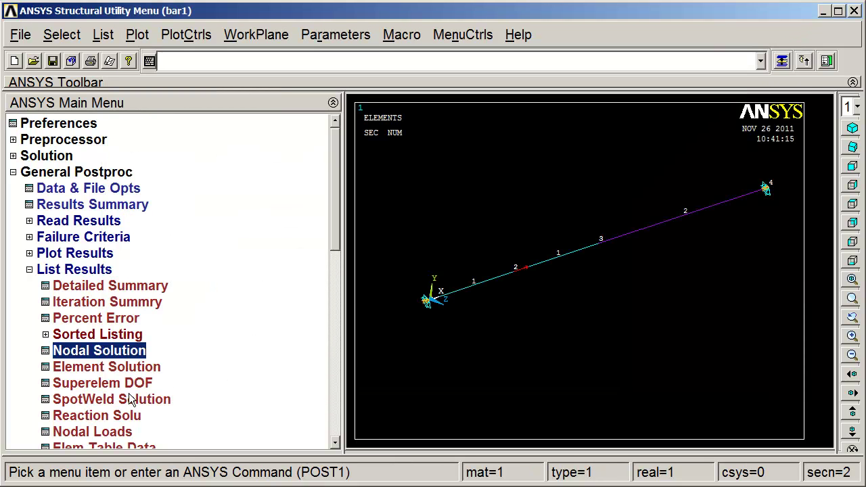
# List the reaction solution for structural force FX and examine the values at the constrained nodes
pyautogui.moveTo(333, 248); pyautogui.dragTo(275, 308)
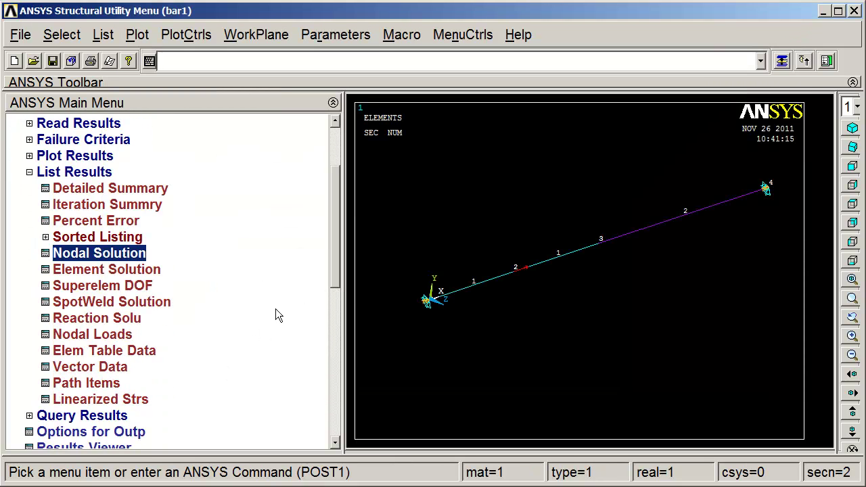
pyautogui.click(121, 324)
pyautogui.moveTo(651, 259); pyautogui.dragTo(288, 78)
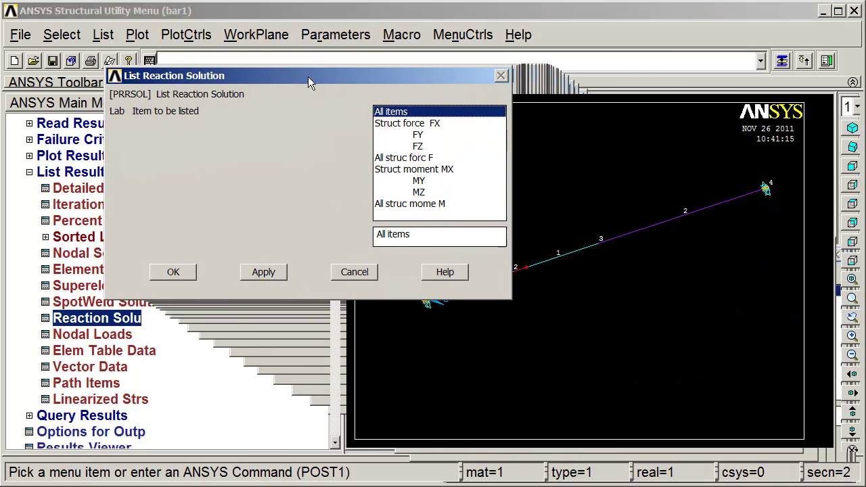
pyautogui.click(392, 126)
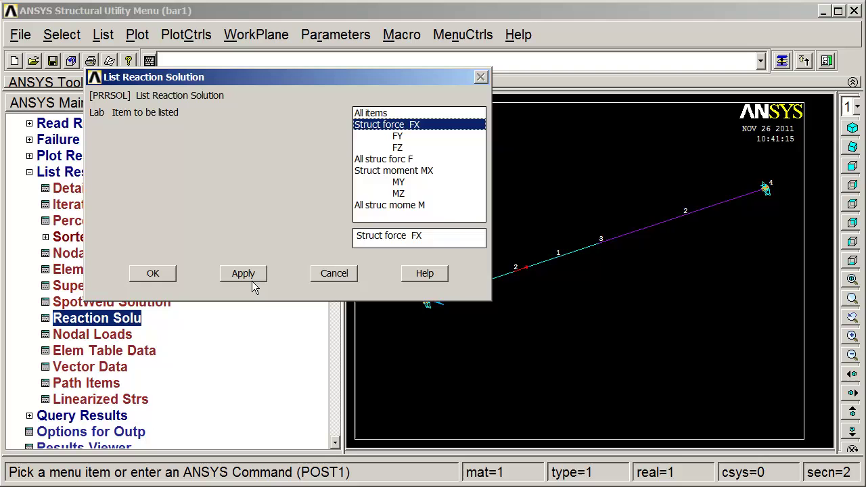
pyautogui.click(152, 273)
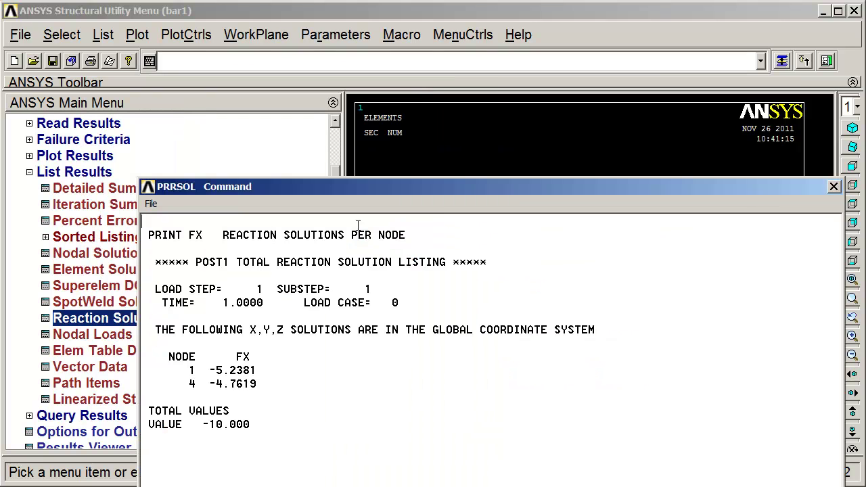
pyautogui.moveTo(446, 196); pyautogui.dragTo(408, 47)
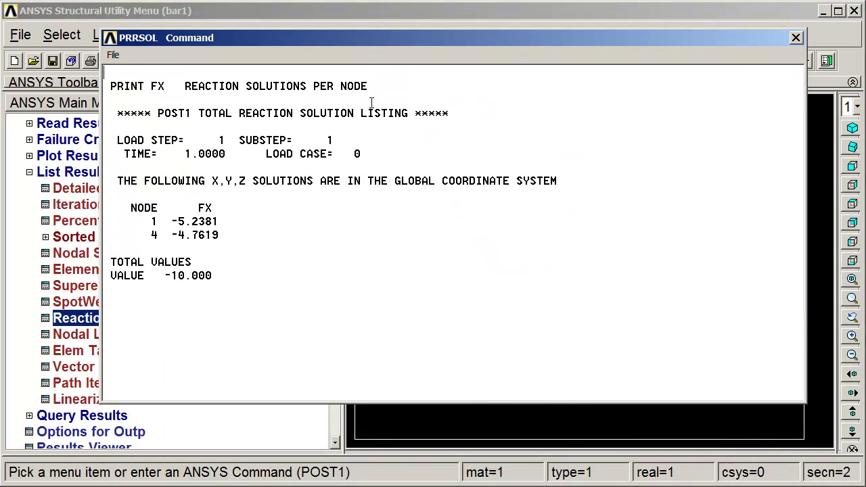